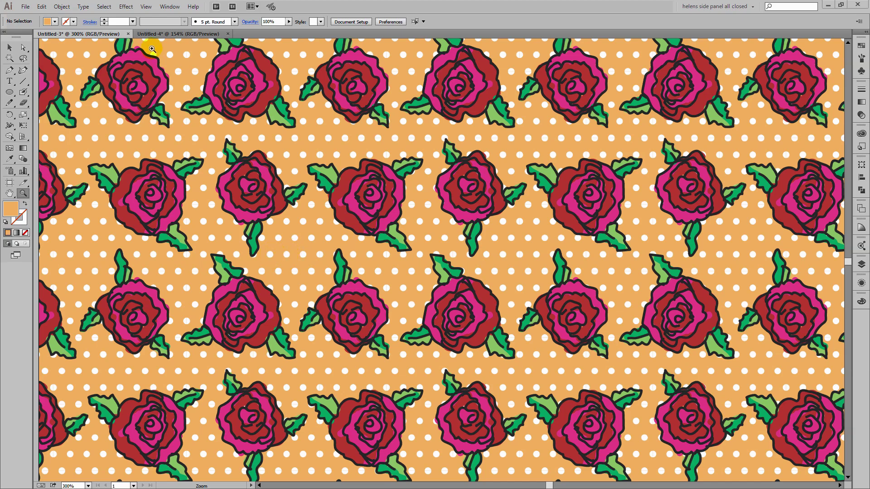
- Compare the finished rose pattern with the document containing the four source roses
{"action": "left_click", "coordinate": [172, 34]}
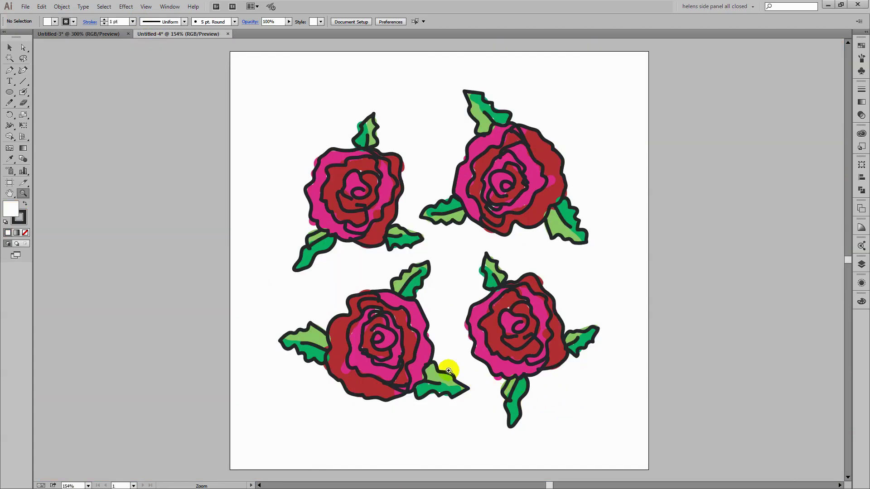
{"action": "left_click", "coordinate": [418, 359]}
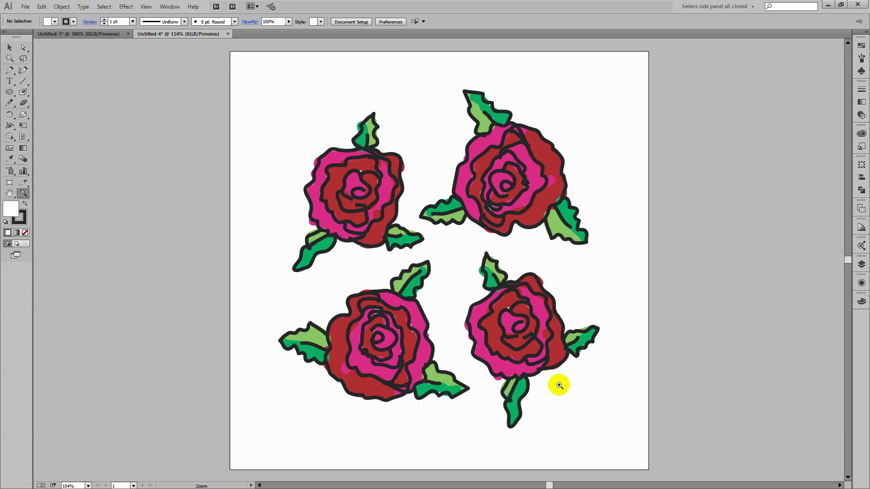
{"action": "left_click", "coordinate": [73, 34]}
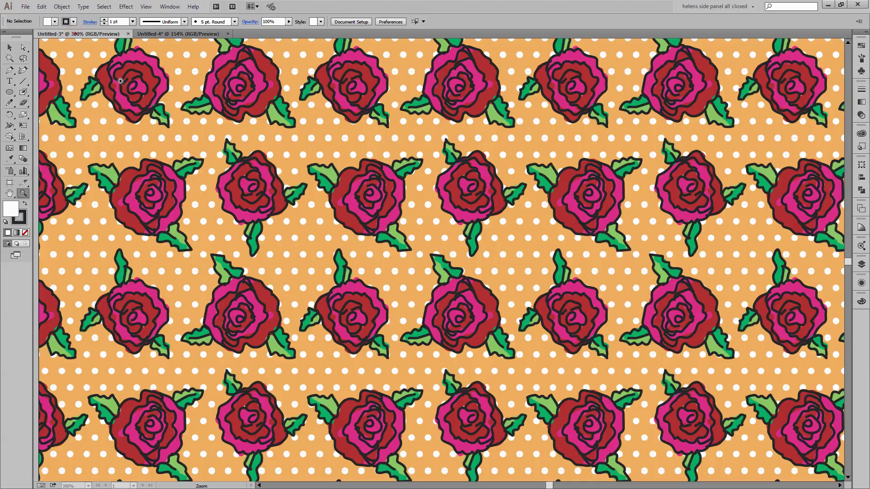
{"action": "left_click", "coordinate": [541, 316]}
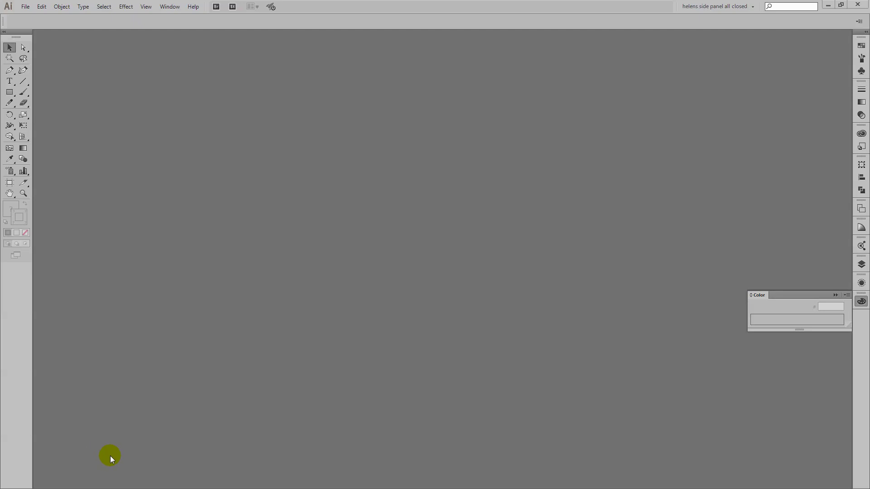
- Create a new 600 × 600 pt RGB document with one artboard and 300 ppi raster effects
{"action": "left_click", "coordinate": [25, 6]}
{"action": "left_click", "coordinate": [35, 18]}
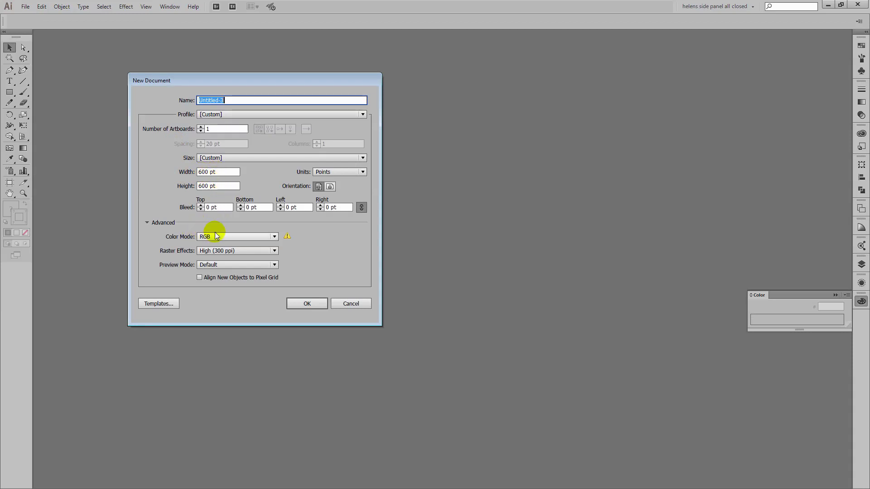
{"action": "left_click", "coordinate": [300, 301]}
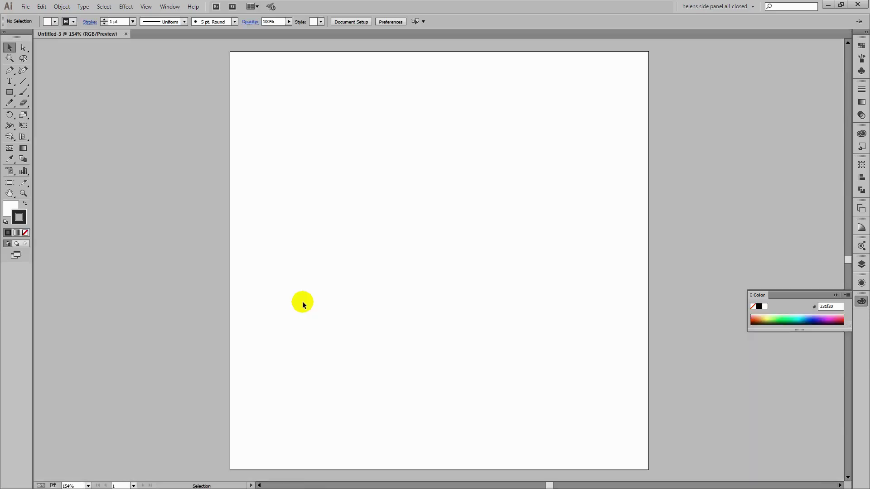
- Set up the Pencil tool with Edit selected paths enabled, no fill and a 5 pt black stroke
{"action": "double_click", "coordinate": [9, 103]}
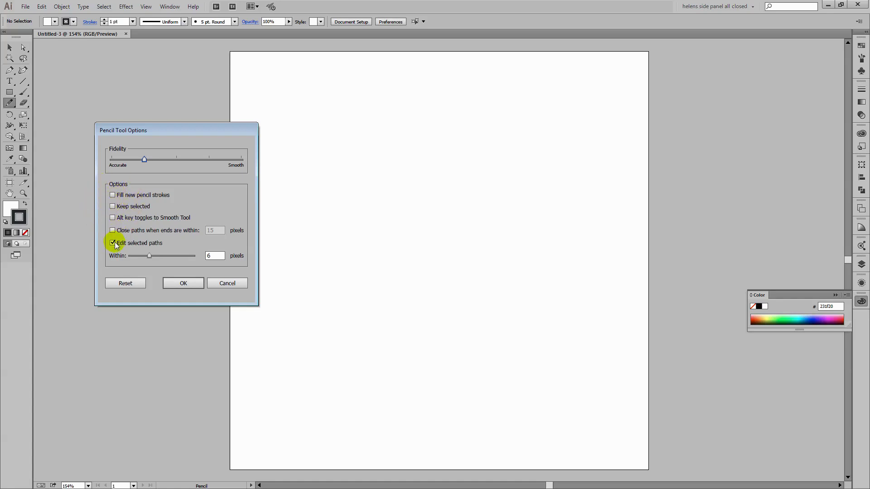
{"action": "left_click", "coordinate": [180, 285]}
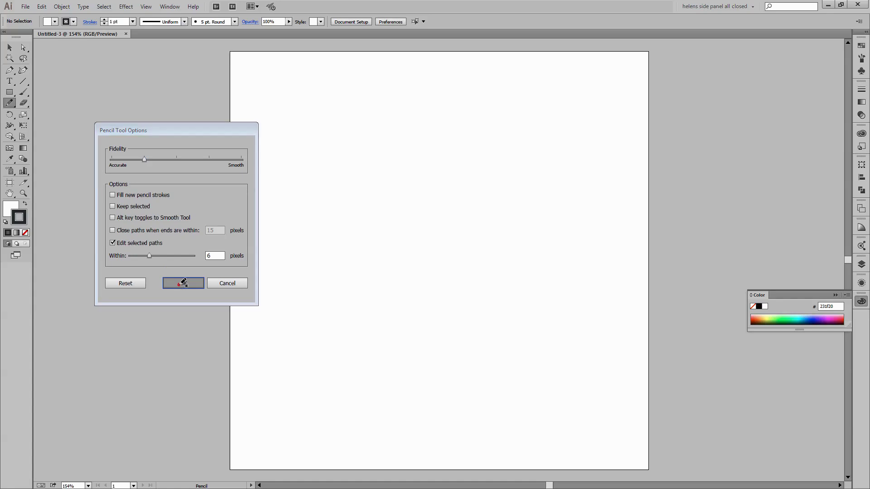
{"action": "left_click", "coordinate": [10, 210]}
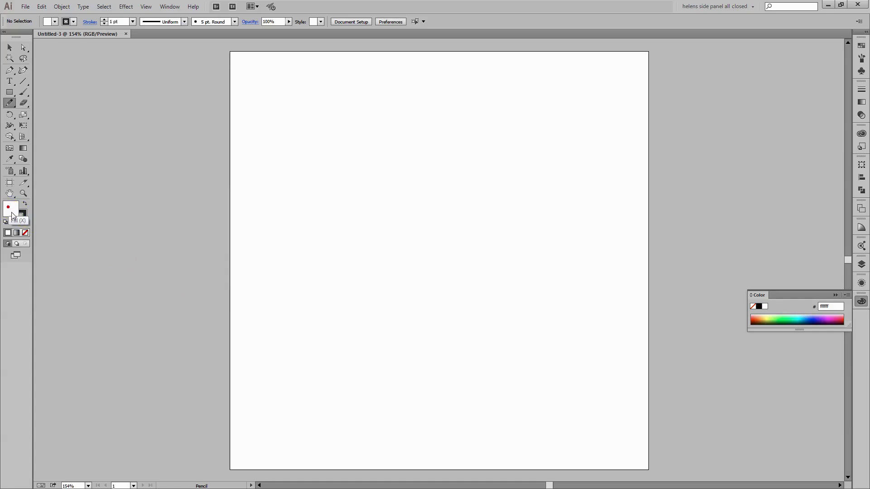
{"action": "left_click", "coordinate": [25, 232]}
{"action": "left_click", "coordinate": [20, 220]}
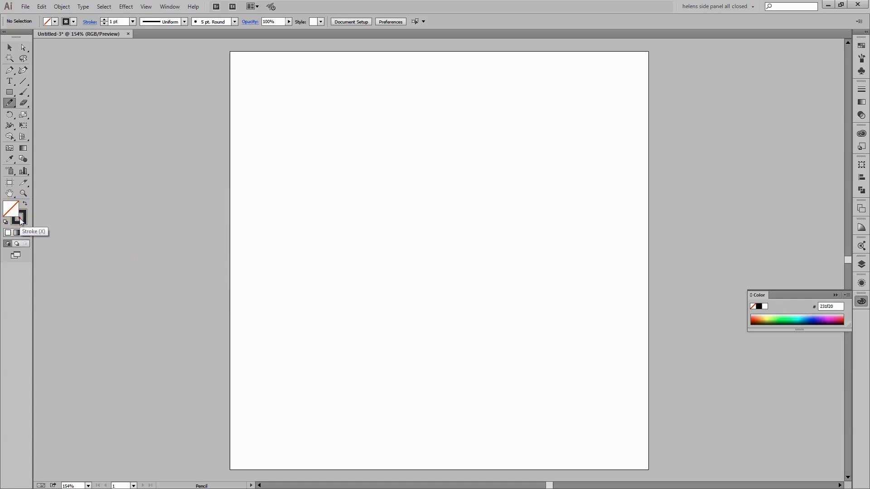
{"action": "left_click", "coordinate": [104, 19]}
{"action": "left_click", "coordinate": [103, 19]}
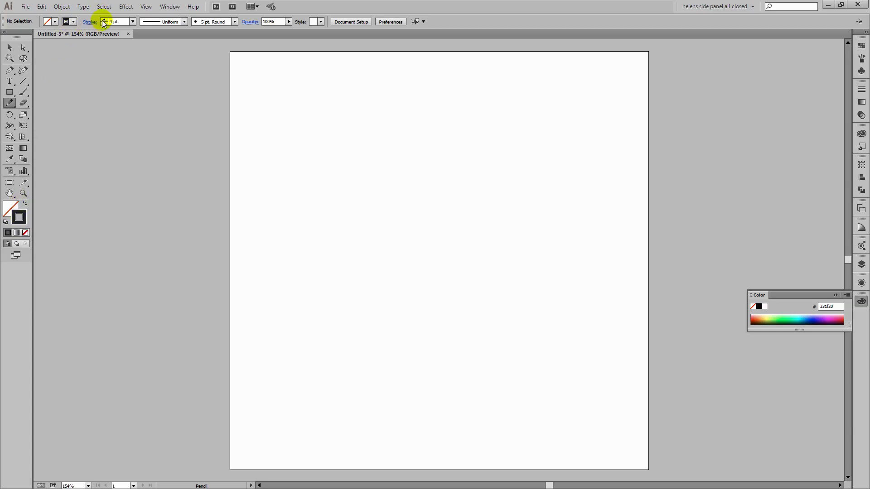
{"action": "left_click", "coordinate": [104, 19]}
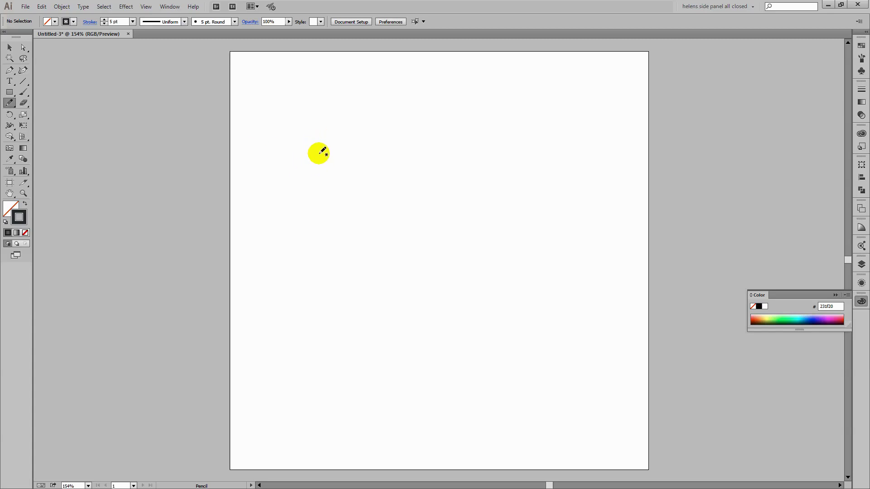
- Draw a rose's spiral centre and wavy inner petals freehand with the Pencil in the upper-left area of the artboard
{"action": "mouse_move", "coordinate": [322, 154]}
{"action": "left_mouse_down"}
{"action": "mouse_move", "coordinate": [346, 150]}
{"action": "mouse_move", "coordinate": [322, 145]}
{"action": "left_mouse_up"}
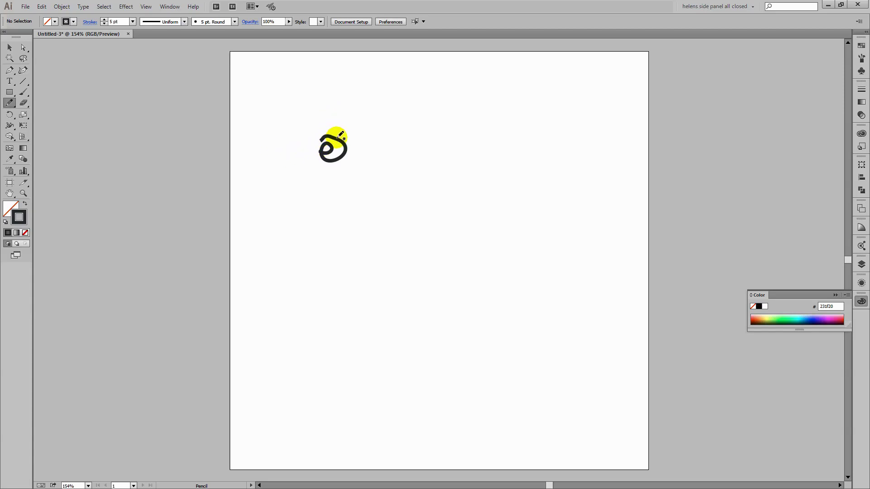
{"action": "mouse_move", "coordinate": [338, 136]}
{"action": "left_mouse_down"}
{"action": "mouse_move", "coordinate": [333, 123]}
{"action": "mouse_move", "coordinate": [315, 134]}
{"action": "mouse_move", "coordinate": [309, 152]}
{"action": "mouse_move", "coordinate": [325, 168]}
{"action": "mouse_move", "coordinate": [342, 167]}
{"action": "mouse_move", "coordinate": [340, 138]}
{"action": "left_mouse_up"}
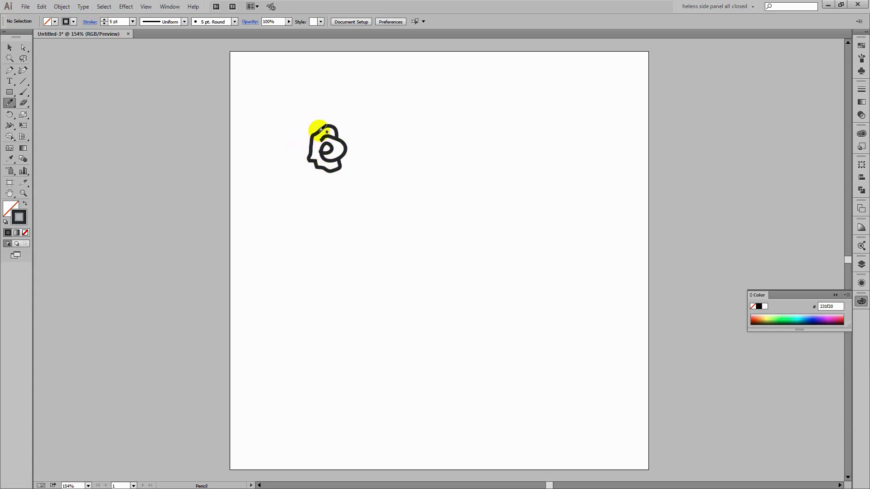
{"action": "mouse_move", "coordinate": [320, 130]}
{"action": "left_mouse_down"}
{"action": "mouse_move", "coordinate": [322, 121]}
{"action": "mouse_move", "coordinate": [335, 122]}
{"action": "mouse_move", "coordinate": [350, 137]}
{"action": "mouse_move", "coordinate": [351, 165]}
{"action": "mouse_move", "coordinate": [344, 177]}
{"action": "mouse_move", "coordinate": [313, 168]}
{"action": "left_mouse_up"}
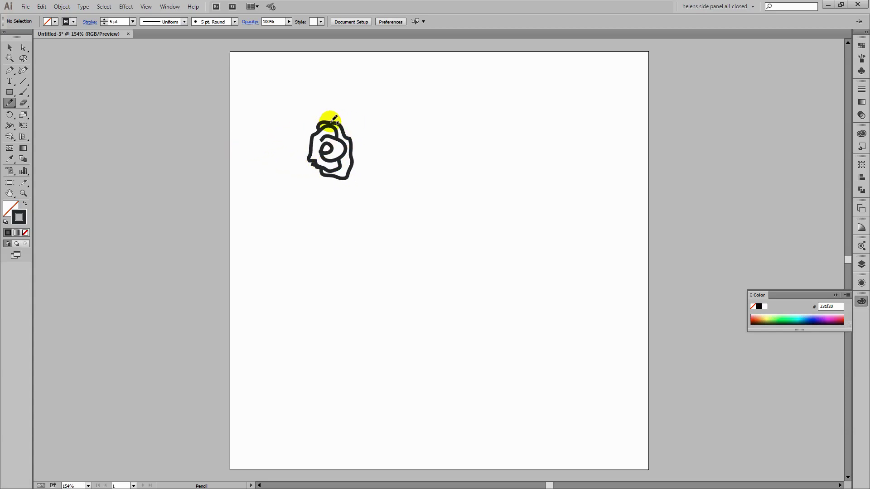
{"action": "mouse_move", "coordinate": [330, 120]}
{"action": "left_mouse_down"}
{"action": "mouse_move", "coordinate": [299, 138]}
{"action": "mouse_move", "coordinate": [297, 174]}
{"action": "mouse_move", "coordinate": [343, 191]}
{"action": "mouse_move", "coordinate": [349, 159]}
{"action": "left_mouse_up"}
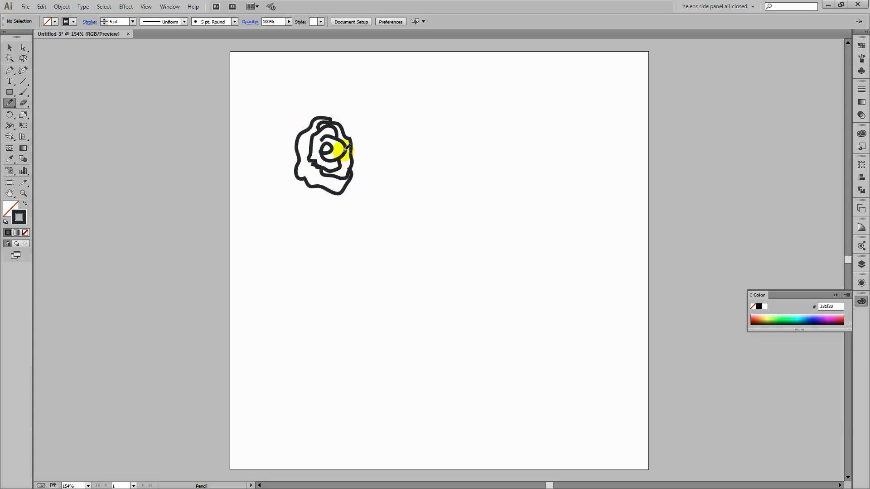
{"action": "mouse_move", "coordinate": [311, 124]}
{"action": "left_mouse_down"}
{"action": "mouse_move", "coordinate": [311, 108]}
{"action": "mouse_move", "coordinate": [340, 118]}
{"action": "left_mouse_up"}
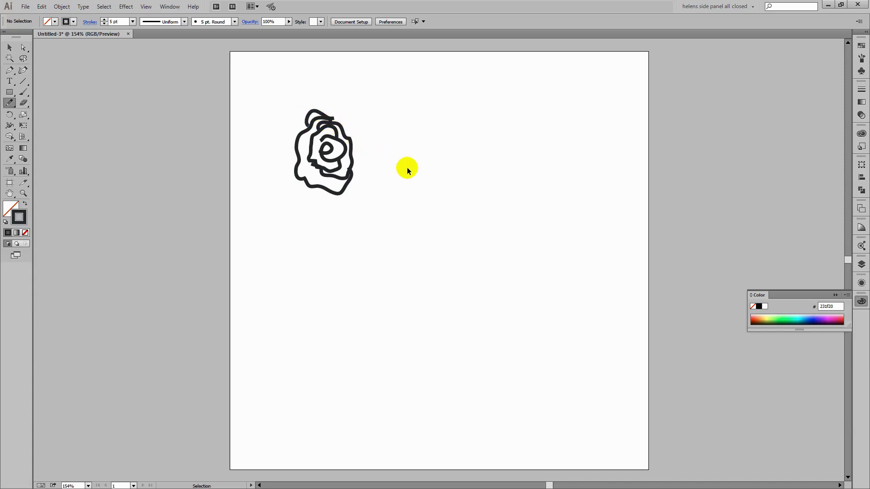
{"action": "key", "text": "ctrl+z"}
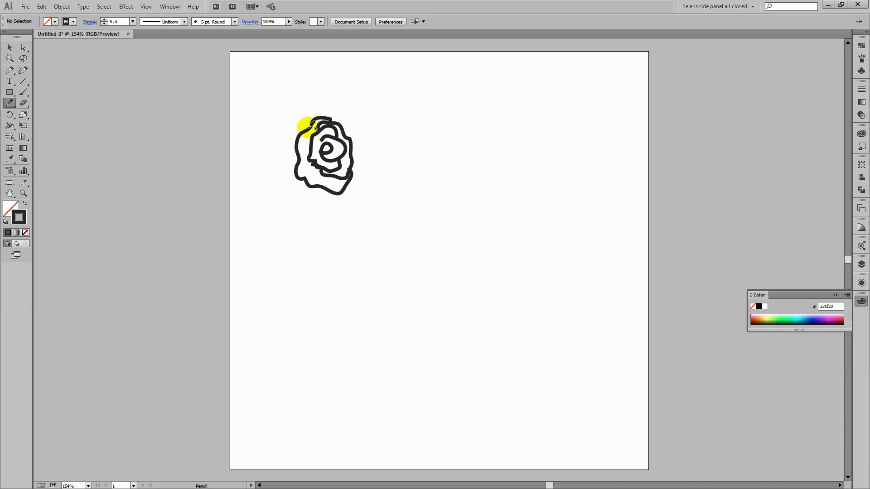
{"action": "mouse_move", "coordinate": [305, 121]}
{"action": "left_mouse_down"}
{"action": "mouse_move", "coordinate": [337, 110]}
{"action": "mouse_move", "coordinate": [354, 125]}
{"action": "mouse_move", "coordinate": [364, 165]}
{"action": "mouse_move", "coordinate": [377, 173]}
{"action": "mouse_move", "coordinate": [345, 192]}
{"action": "left_mouse_up"}
{"action": "key", "text": "ctrl+z"}
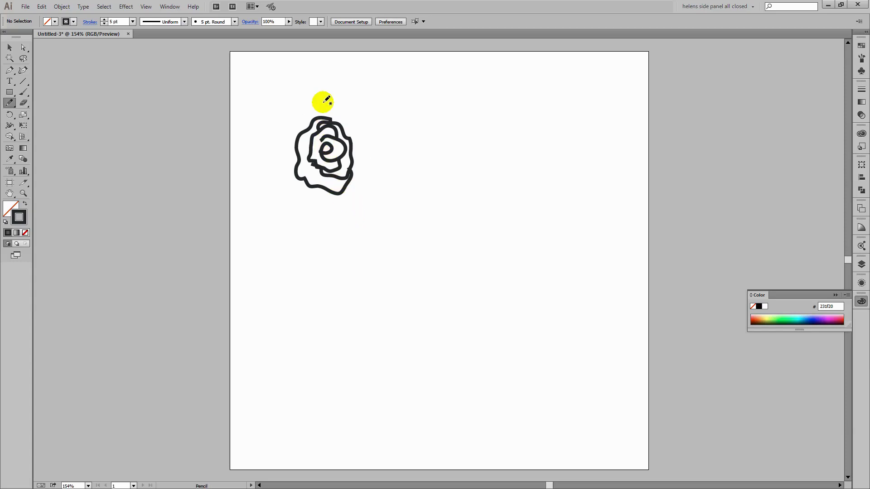
- Draw the rose's overlapping outer petals freehand as wavy outlines around the inner ones
{"action": "mouse_move", "coordinate": [313, 124]}
{"action": "left_mouse_down"}
{"action": "mouse_move", "coordinate": [311, 111]}
{"action": "mouse_move", "coordinate": [337, 117]}
{"action": "mouse_move", "coordinate": [356, 129]}
{"action": "mouse_move", "coordinate": [366, 156]}
{"action": "mouse_move", "coordinate": [359, 184]}
{"action": "mouse_move", "coordinate": [333, 196]}
{"action": "left_mouse_up"}
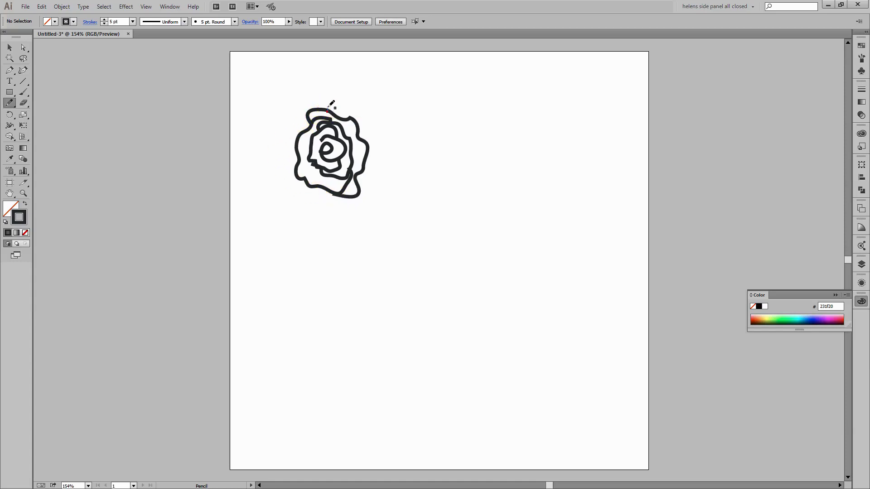
{"action": "mouse_move", "coordinate": [328, 109]}
{"action": "left_mouse_down"}
{"action": "mouse_move", "coordinate": [298, 109]}
{"action": "mouse_move", "coordinate": [296, 125]}
{"action": "mouse_move", "coordinate": [277, 141]}
{"action": "mouse_move", "coordinate": [274, 173]}
{"action": "mouse_move", "coordinate": [304, 204]}
{"action": "mouse_move", "coordinate": [348, 193]}
{"action": "left_mouse_up"}
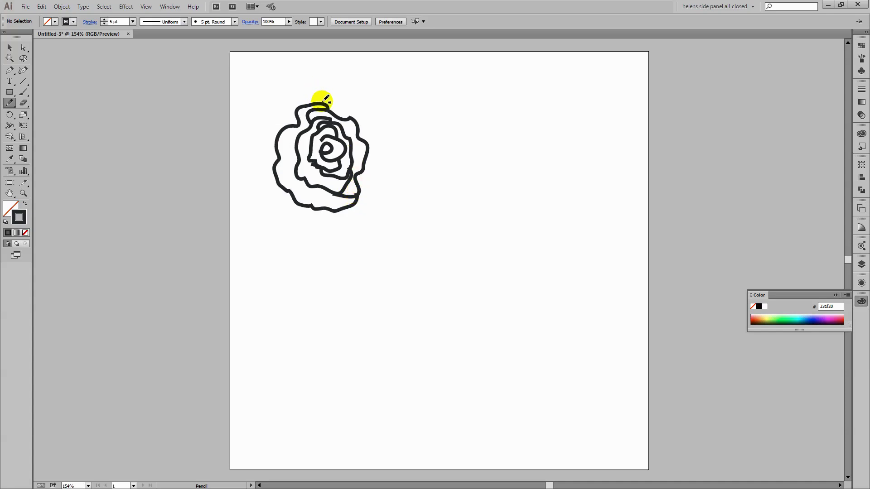
{"action": "mouse_move", "coordinate": [322, 101]}
{"action": "left_mouse_down"}
{"action": "mouse_move", "coordinate": [356, 112]}
{"action": "mouse_move", "coordinate": [376, 133]}
{"action": "mouse_move", "coordinate": [381, 163]}
{"action": "mouse_move", "coordinate": [360, 199]}
{"action": "mouse_move", "coordinate": [335, 192]}
{"action": "left_mouse_up"}
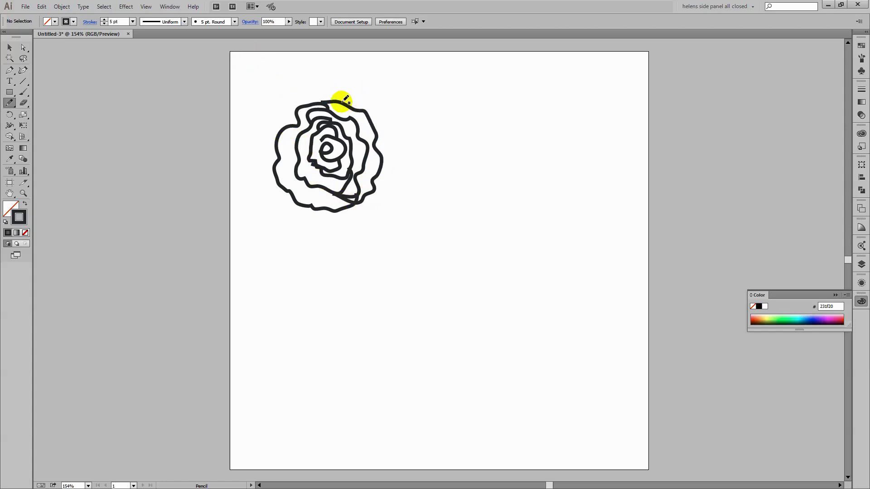
- Add three jagged leaves with centre veins to the rose, at its upper right, lower right and left edges
{"action": "mouse_move", "coordinate": [343, 101]}
{"action": "left_mouse_down"}
{"action": "mouse_move", "coordinate": [378, 73]}
{"action": "mouse_move", "coordinate": [361, 108]}
{"action": "mouse_move", "coordinate": [360, 89]}
{"action": "mouse_move", "coordinate": [375, 77]}
{"action": "left_mouse_up"}
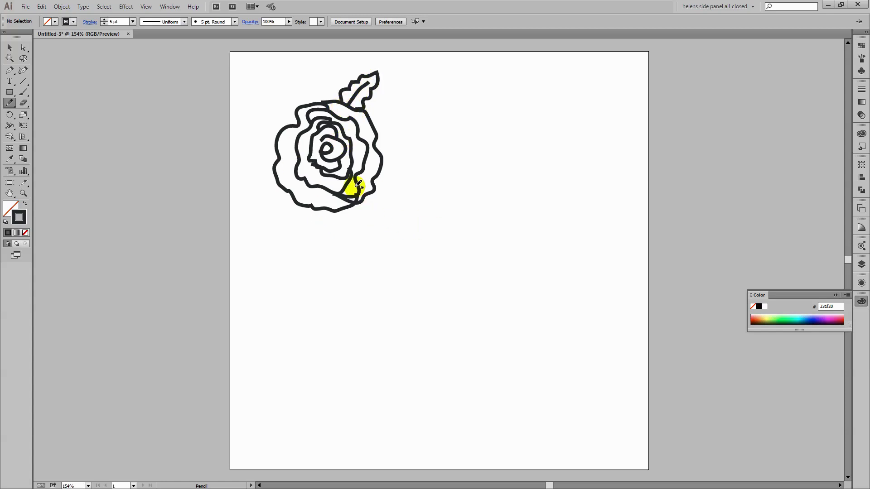
{"action": "mouse_move", "coordinate": [358, 183]}
{"action": "left_mouse_down"}
{"action": "mouse_move", "coordinate": [372, 198]}
{"action": "mouse_move", "coordinate": [380, 172]}
{"action": "mouse_move", "coordinate": [417, 198]}
{"action": "mouse_move", "coordinate": [367, 209]}
{"action": "mouse_move", "coordinate": [365, 200]}
{"action": "mouse_move", "coordinate": [388, 195]}
{"action": "left_mouse_up"}
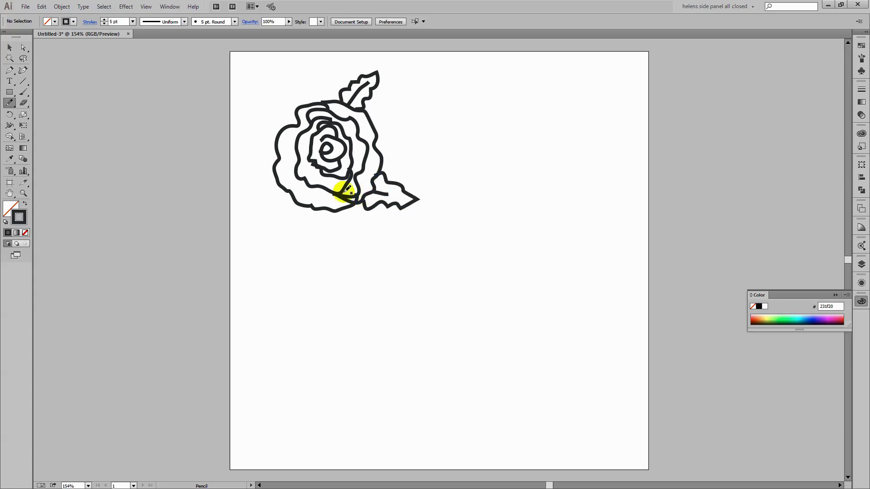
{"action": "mouse_move", "coordinate": [275, 144]}
{"action": "left_mouse_down"}
{"action": "mouse_move", "coordinate": [260, 134]}
{"action": "mouse_move", "coordinate": [229, 152]}
{"action": "mouse_move", "coordinate": [271, 175]}
{"action": "mouse_move", "coordinate": [251, 153]}
{"action": "left_mouse_up"}
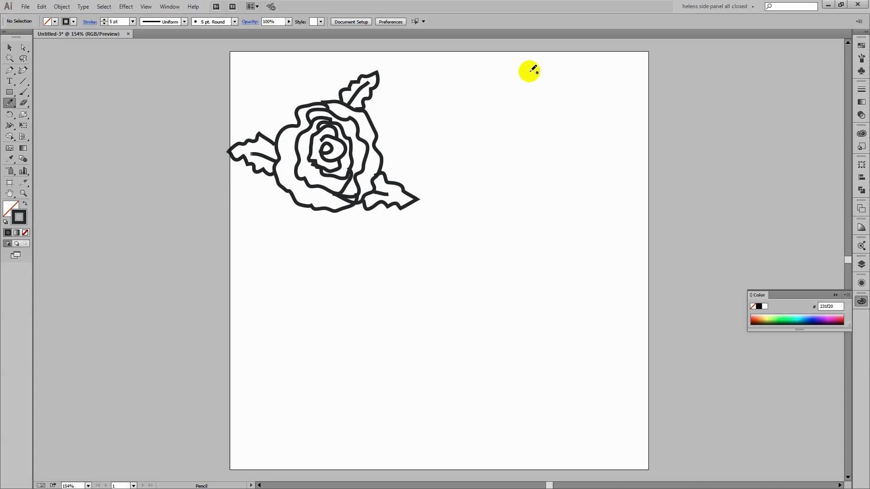
- Draw a second rose with spiral petals and three leaves freehand in the upper-right area of the artboard
{"action": "mouse_move", "coordinate": [534, 139]}
{"action": "left_mouse_down"}
{"action": "mouse_move", "coordinate": [552, 134]}
{"action": "mouse_move", "coordinate": [526, 133]}
{"action": "mouse_move", "coordinate": [536, 145]}
{"action": "mouse_move", "coordinate": [520, 147]}
{"action": "mouse_move", "coordinate": [561, 132]}
{"action": "mouse_move", "coordinate": [545, 104]}
{"action": "mouse_move", "coordinate": [504, 133]}
{"action": "mouse_move", "coordinate": [522, 169]}
{"action": "mouse_move", "coordinate": [551, 169]}
{"action": "mouse_move", "coordinate": [577, 128]}
{"action": "mouse_move", "coordinate": [503, 104]}
{"action": "mouse_move", "coordinate": [490, 162]}
{"action": "mouse_move", "coordinate": [521, 185]}
{"action": "left_mouse_up"}
{"action": "mouse_move", "coordinate": [544, 93]}
{"action": "left_mouse_down"}
{"action": "mouse_move", "coordinate": [579, 116]}
{"action": "mouse_move", "coordinate": [525, 187]}
{"action": "mouse_move", "coordinate": [557, 66]}
{"action": "mouse_move", "coordinate": [549, 96]}
{"action": "left_mouse_up"}
{"action": "mouse_move", "coordinate": [568, 177]}
{"action": "left_mouse_down"}
{"action": "mouse_move", "coordinate": [586, 181]}
{"action": "mouse_move", "coordinate": [587, 195]}
{"action": "mouse_move", "coordinate": [567, 180]}
{"action": "left_mouse_up"}
{"action": "mouse_move", "coordinate": [512, 178]}
{"action": "left_mouse_down"}
{"action": "mouse_move", "coordinate": [501, 175]}
{"action": "mouse_move", "coordinate": [485, 202]}
{"action": "mouse_move", "coordinate": [510, 181]}
{"action": "left_mouse_up"}
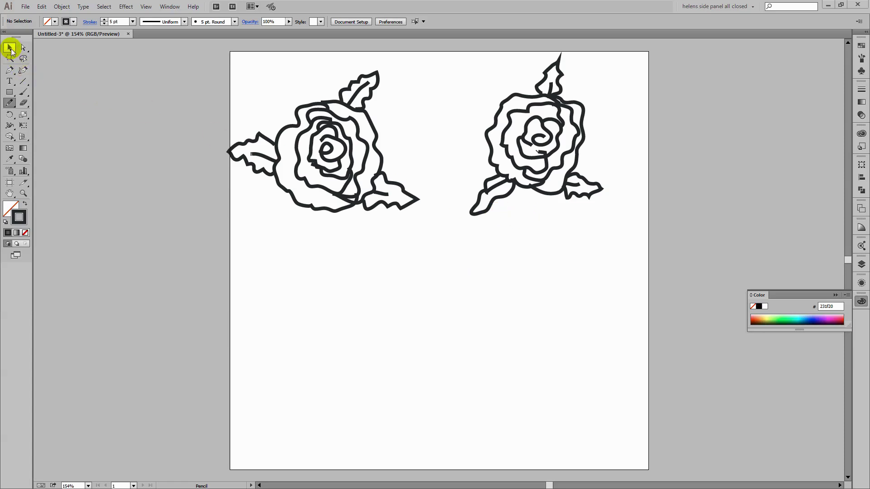
- Give all strokes of both roses round caps and round joins, then deselect the artwork
{"action": "left_click", "coordinate": [10, 48]}
{"action": "left_click_drag", "start_coordinate": [188, 49], "coordinate": [636, 233]}
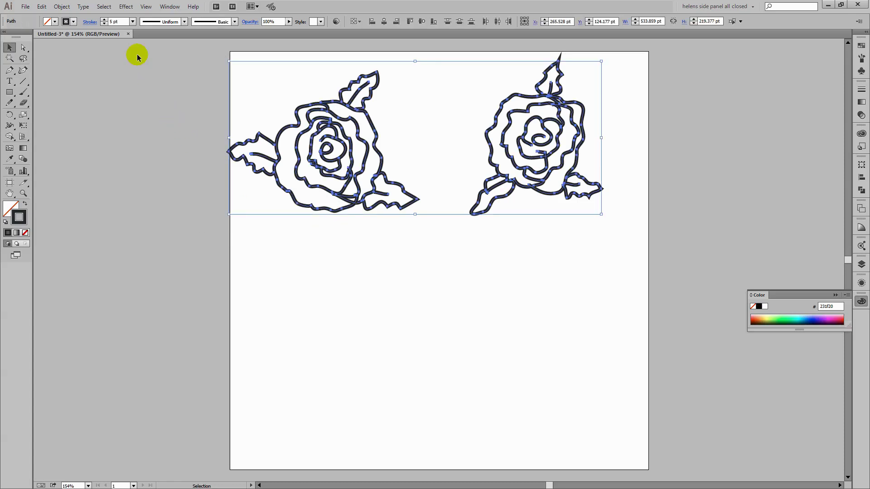
{"action": "left_click", "coordinate": [89, 23]}
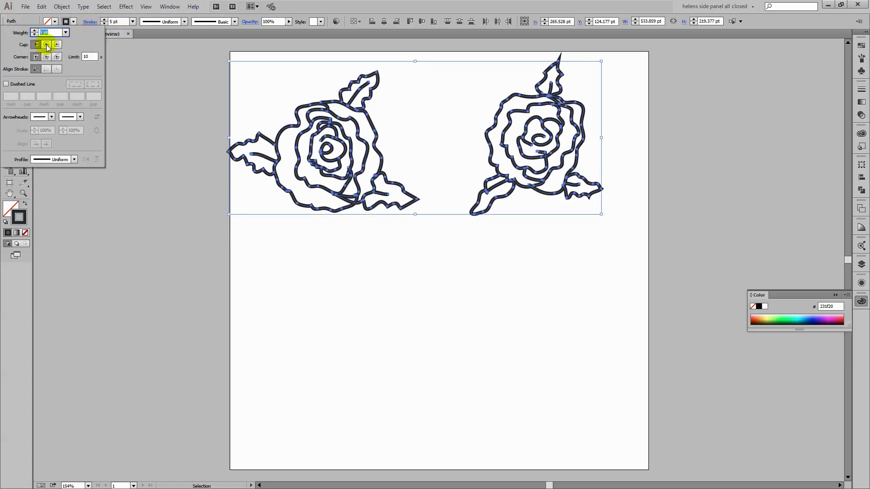
{"action": "left_click", "coordinate": [47, 45]}
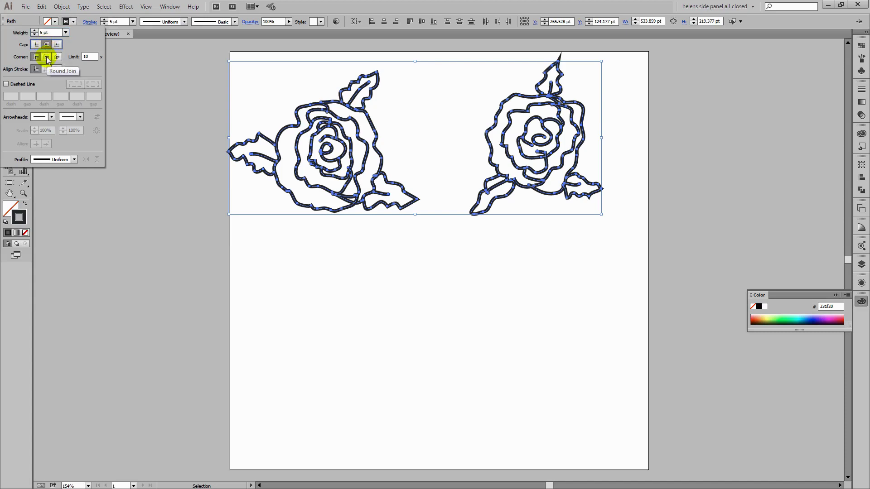
{"action": "left_click", "coordinate": [47, 57]}
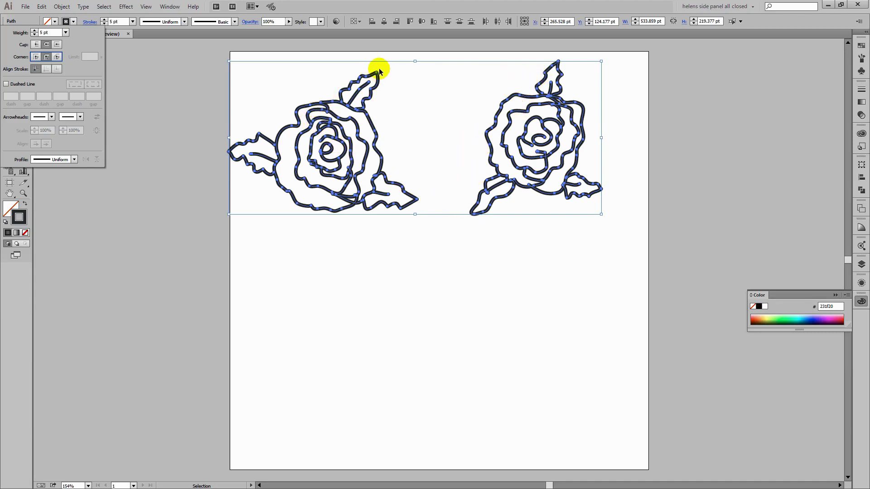
{"action": "left_click", "coordinate": [447, 291]}
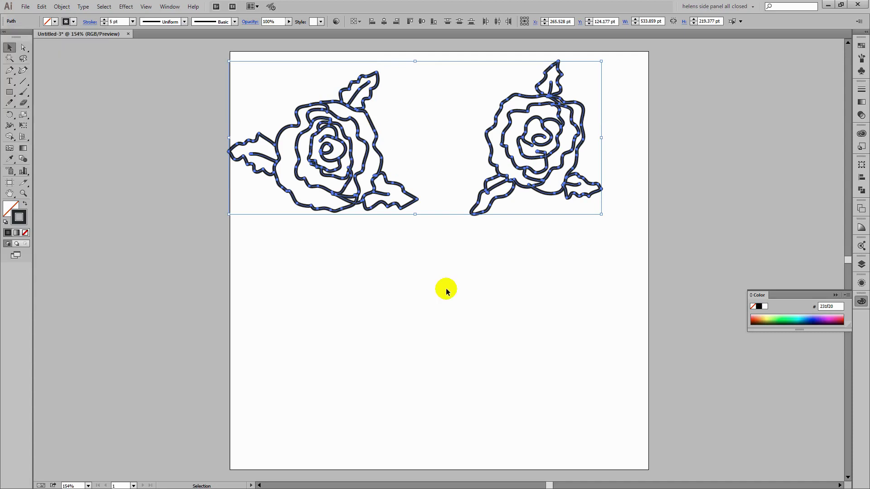
{"action": "left_click", "coordinate": [416, 280]}
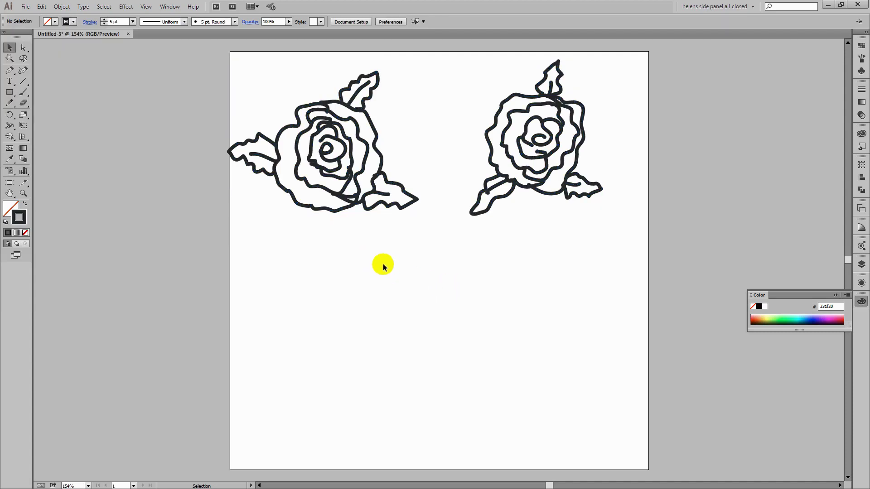
- Expand Layer 1 and lengthen the layer list to examine the individual paths of the roses
{"action": "left_click", "coordinate": [861, 264]}
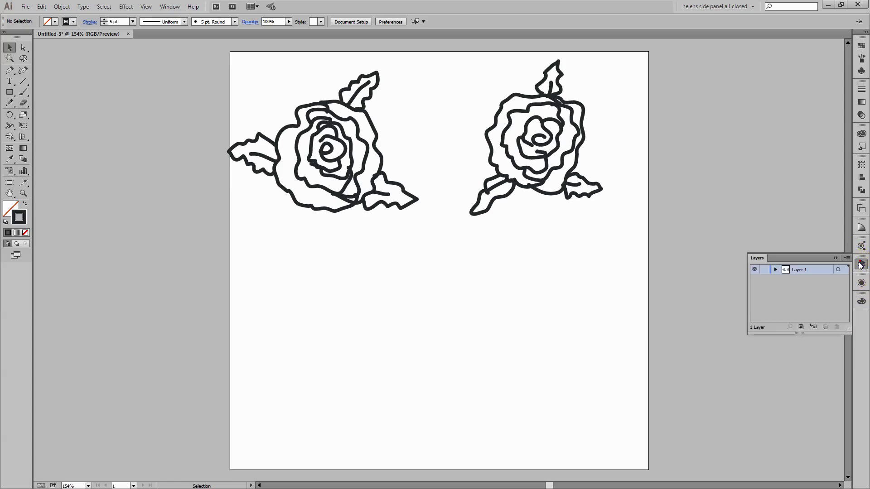
{"action": "left_click", "coordinate": [775, 269]}
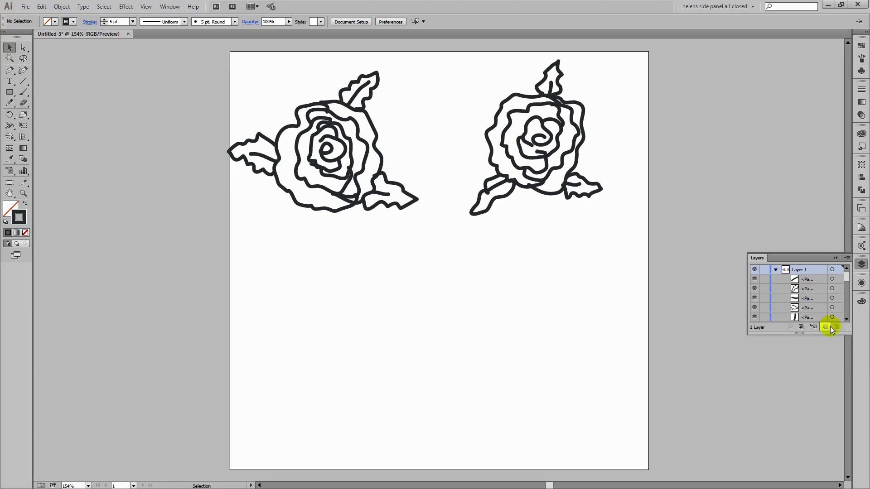
{"action": "left_click_drag", "start_coordinate": [846, 328], "coordinate": [846, 420]}
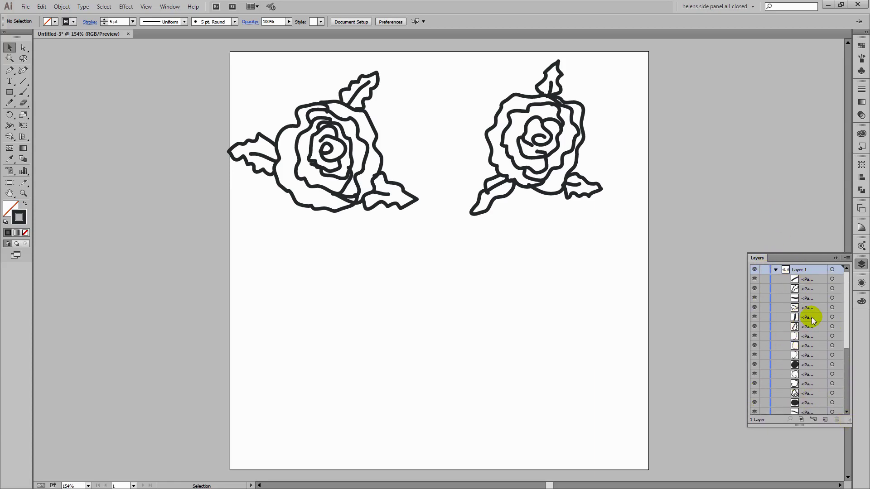
- Group all paths of the right-hand rose, group all paths of the left-hand rose, and deselect the artwork
{"action": "mouse_move", "coordinate": [846, 317]}
{"action": "left_mouse_down"}
{"action": "mouse_move", "coordinate": [848, 383]}
{"action": "mouse_move", "coordinate": [850, 320]}
{"action": "left_mouse_up"}
{"action": "left_click_drag", "start_coordinate": [596, 221], "coordinate": [463, 46]}
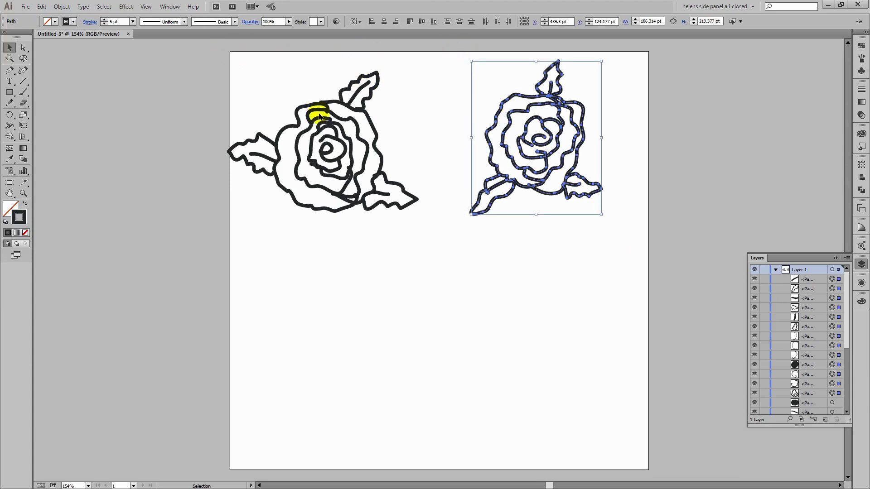
{"action": "key", "text": "ctrl+g"}
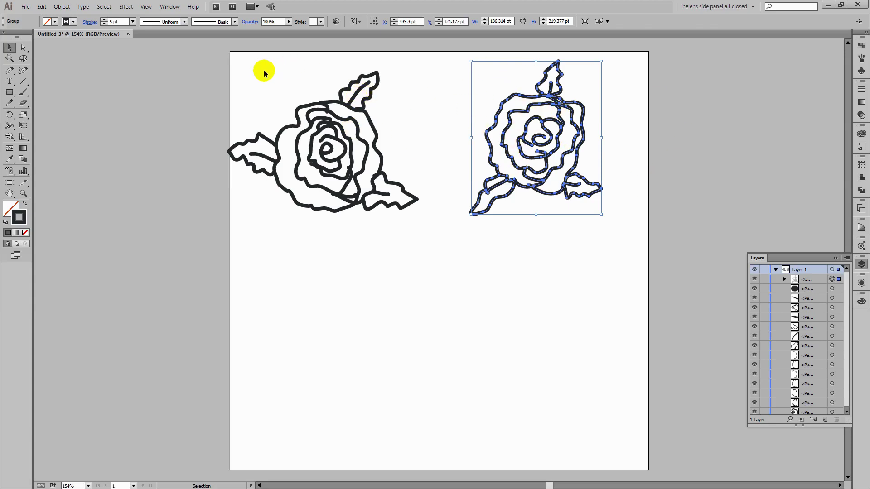
{"action": "left_click_drag", "start_coordinate": [222, 59], "coordinate": [437, 235]}
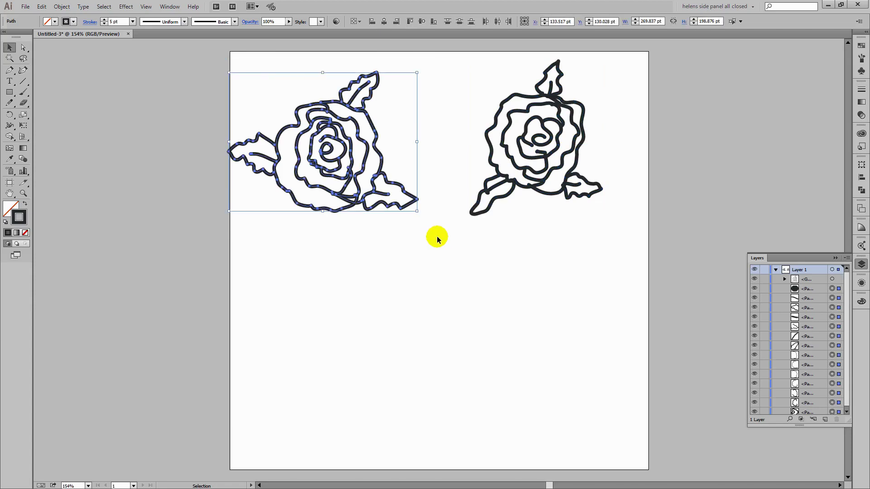
{"action": "key", "text": "ctrl+g"}
{"action": "left_click", "coordinate": [573, 249]}
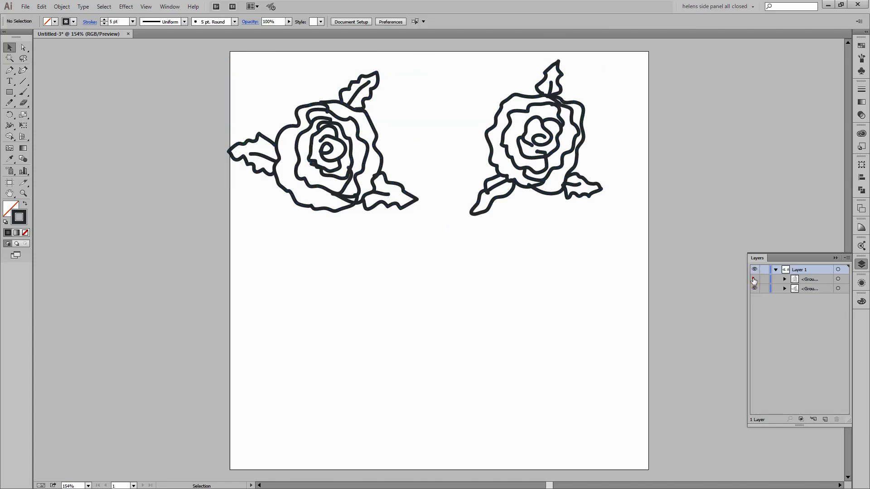
- Hide and reshow each rose group in turn to check which rose it contains
{"action": "left_click", "coordinate": [753, 279]}
{"action": "left_click", "coordinate": [754, 279]}
{"action": "left_click", "coordinate": [754, 288]}
{"action": "left_click", "coordinate": [753, 288]}
- Add a new layer, Layer 2, and place it as a separate layer beneath Layer 1
{"action": "left_click", "coordinate": [825, 419]}
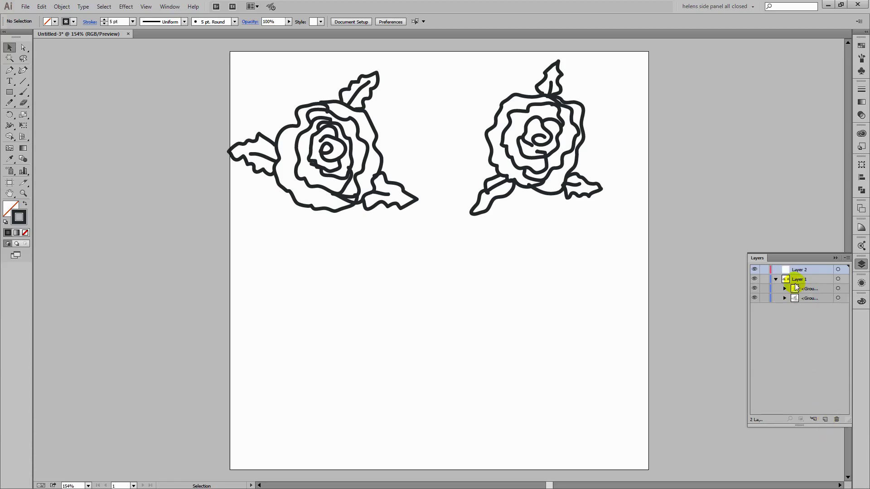
{"action": "left_click_drag", "start_coordinate": [799, 269], "coordinate": [814, 299]}
{"action": "left_click", "coordinate": [799, 299]}
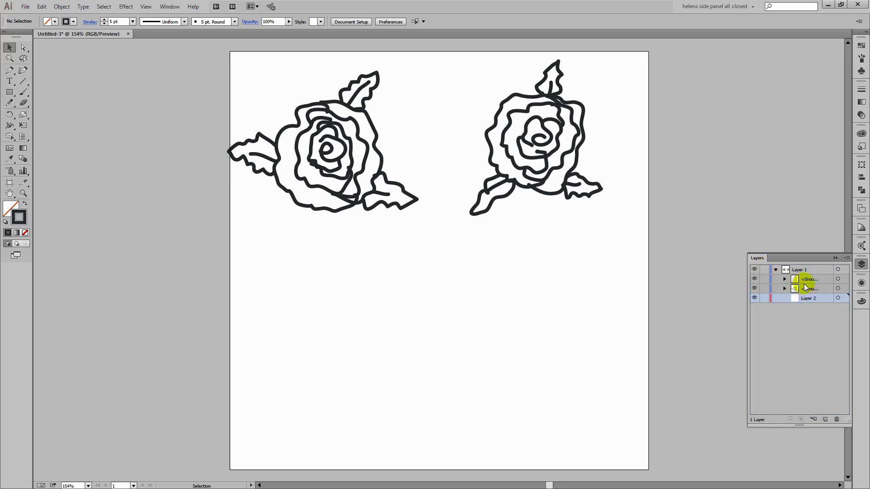
{"action": "left_click_drag", "start_coordinate": [804, 302], "coordinate": [766, 291]}
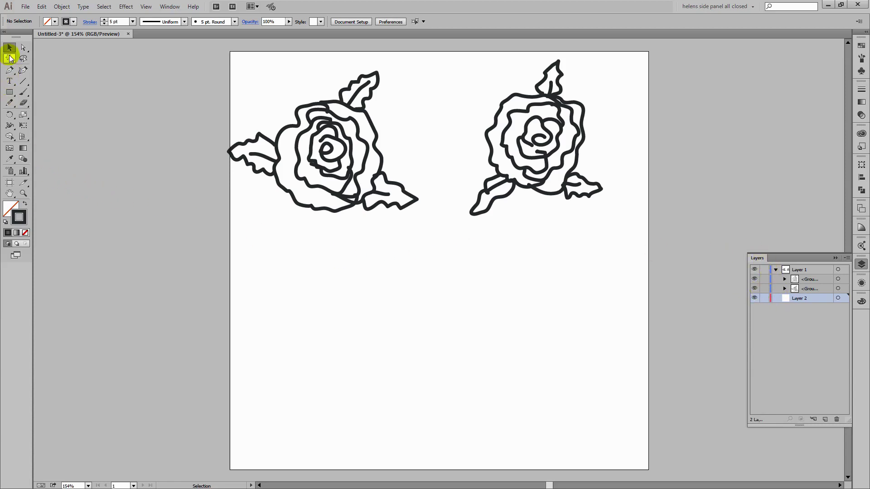
- Move both roses slightly down and to the right so the left one sits fully inside the artboard
{"action": "left_click_drag", "start_coordinate": [325, 160], "coordinate": [353, 180]}
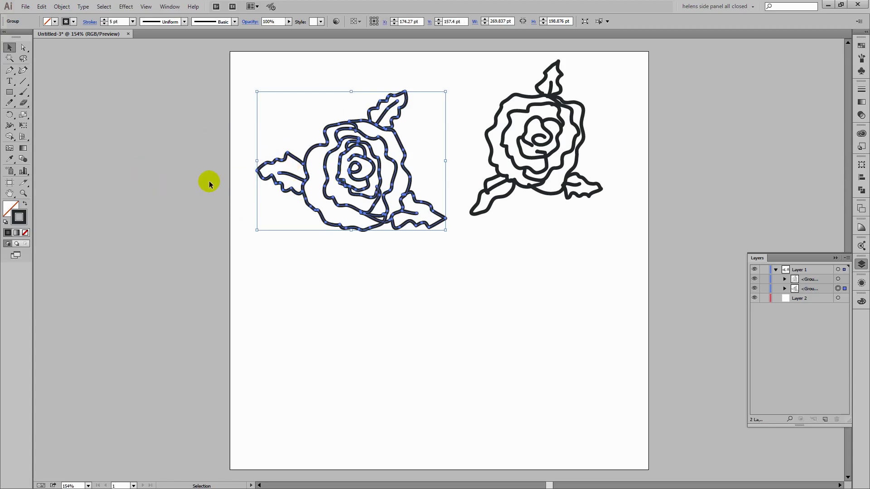
{"action": "left_click", "coordinate": [512, 149]}
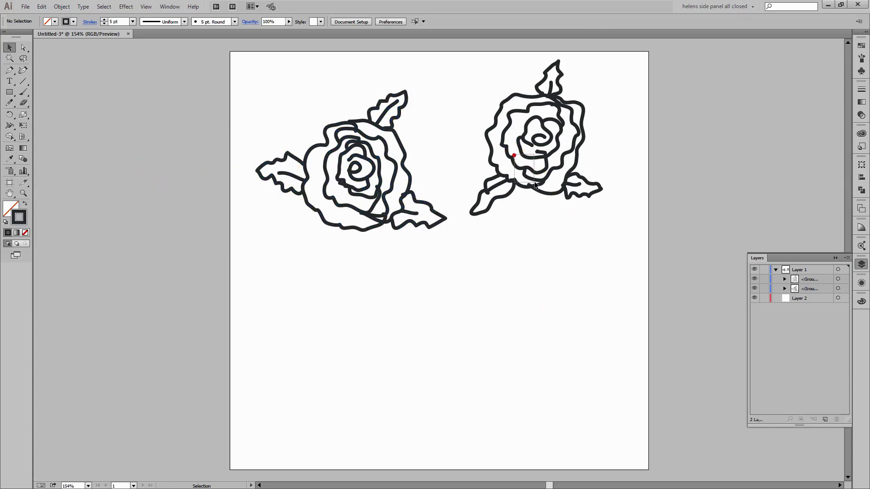
{"action": "left_click_drag", "start_coordinate": [534, 183], "coordinate": [576, 188]}
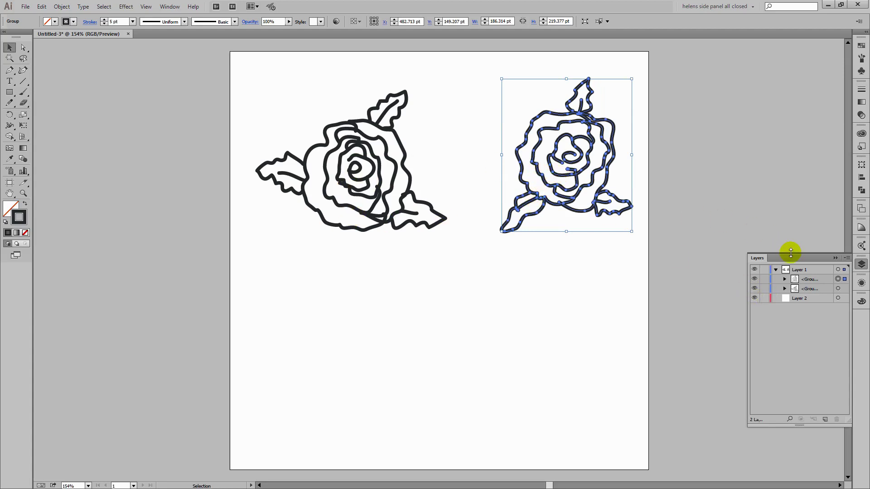
- Lock both rose groups and target Layer 2
{"action": "left_click", "coordinate": [764, 279]}
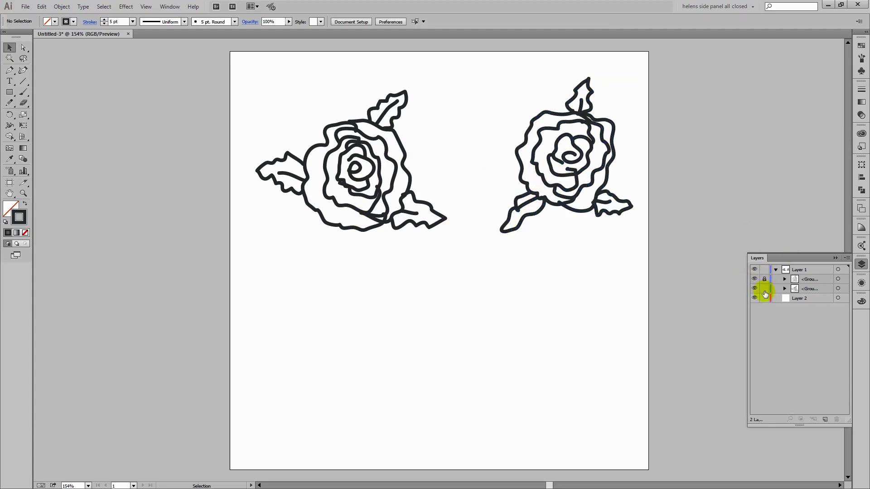
{"action": "left_click", "coordinate": [764, 289]}
{"action": "left_click", "coordinate": [837, 298]}
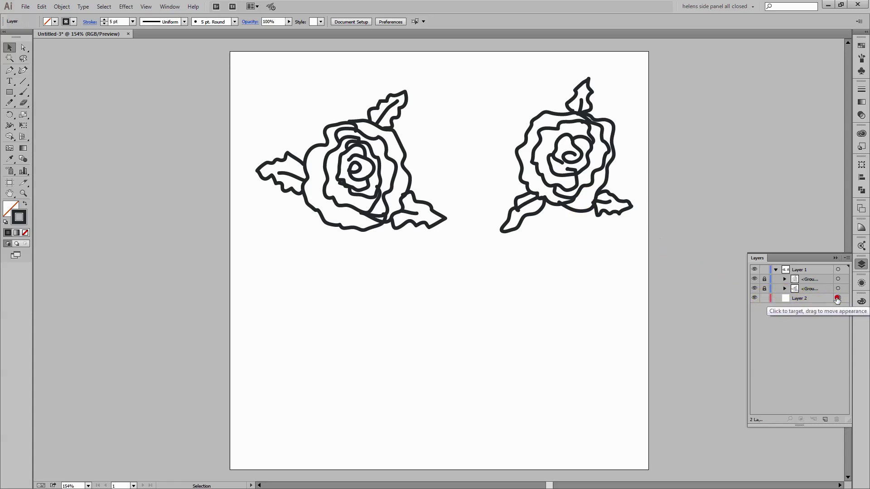
{"action": "left_click", "coordinate": [813, 301]}
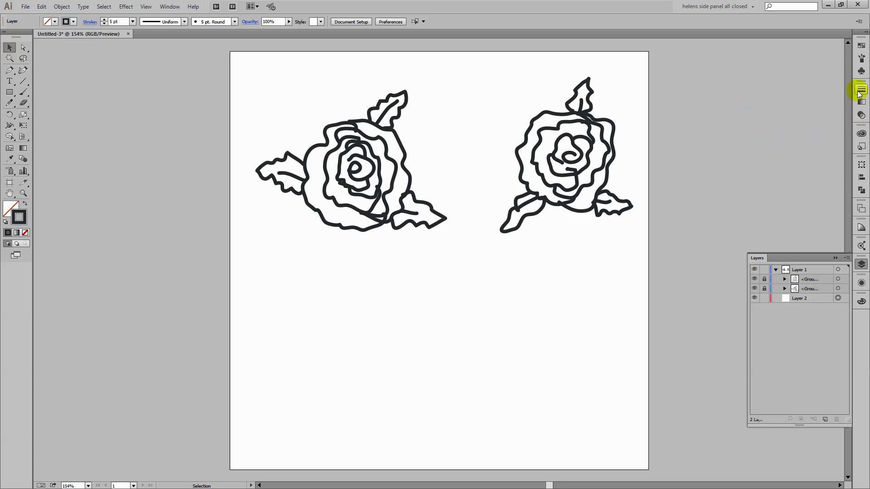
- Pick the dark red swatch (be1e2d) and set it as the stroke colour with no fill
{"action": "left_click", "coordinate": [861, 46]}
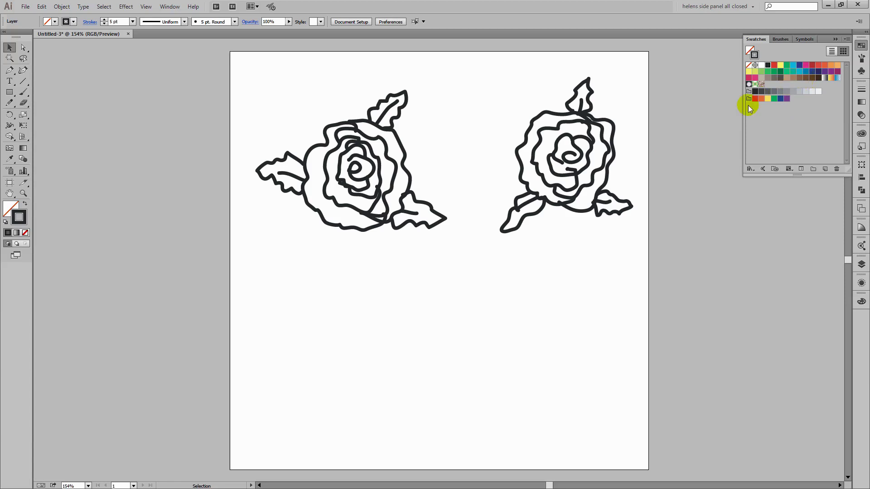
{"action": "left_click", "coordinate": [14, 211]}
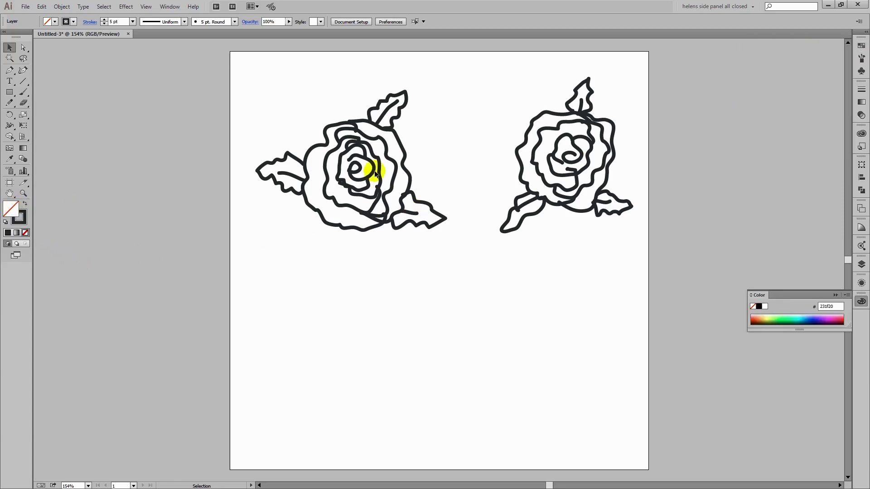
{"action": "left_click", "coordinate": [861, 45]}
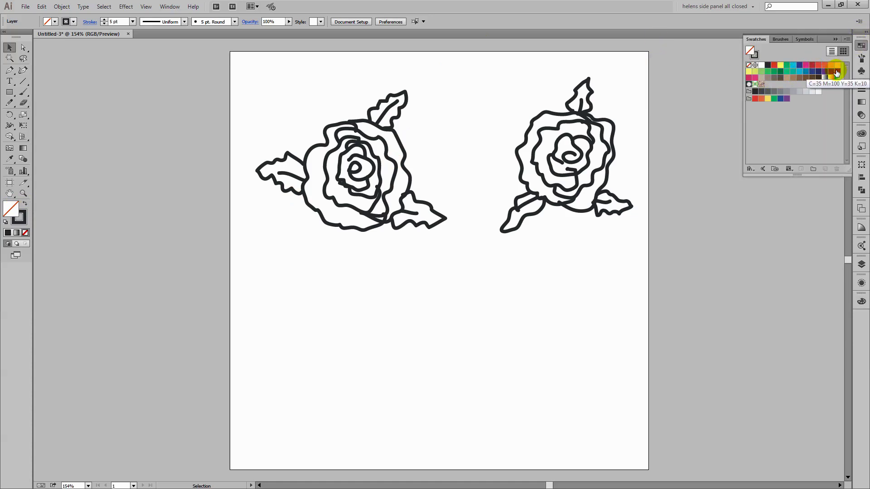
{"action": "left_click", "coordinate": [812, 64]}
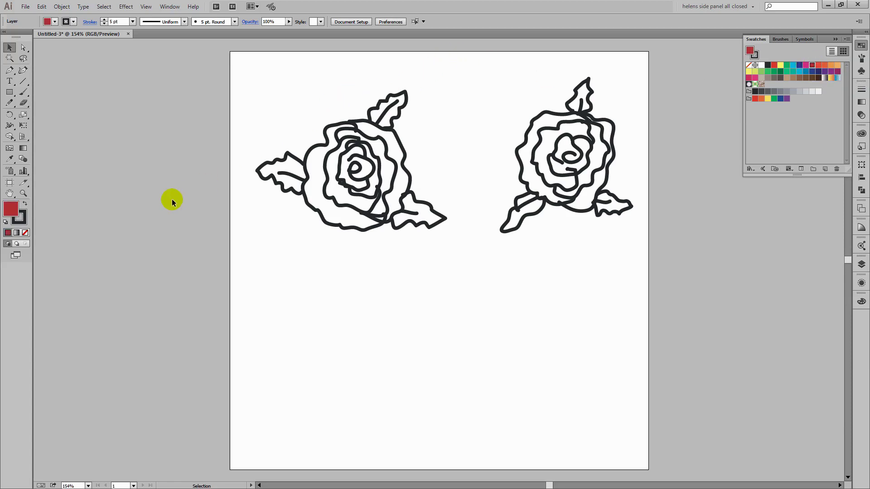
{"action": "left_click", "coordinate": [25, 233]}
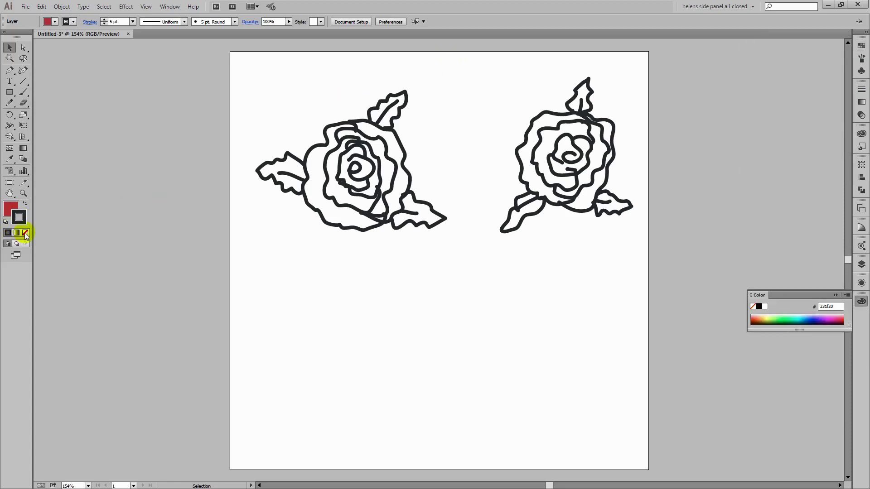
{"action": "left_click", "coordinate": [25, 233]}
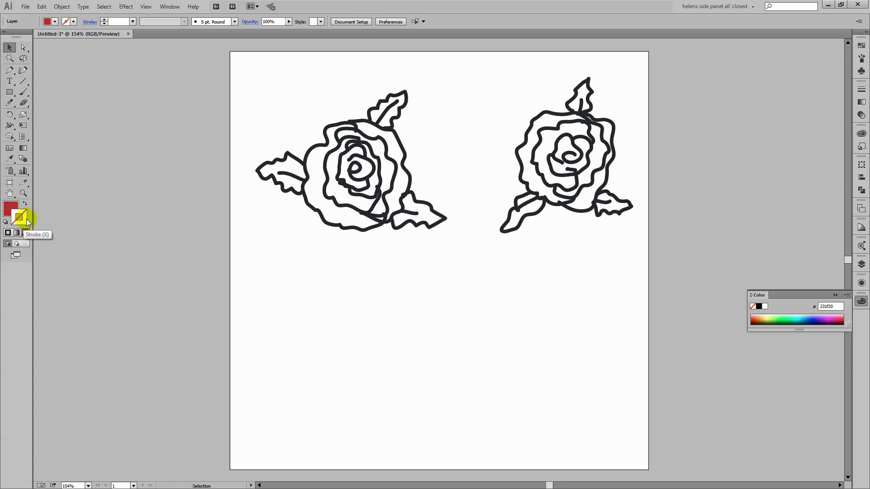
{"action": "left_click", "coordinate": [14, 209]}
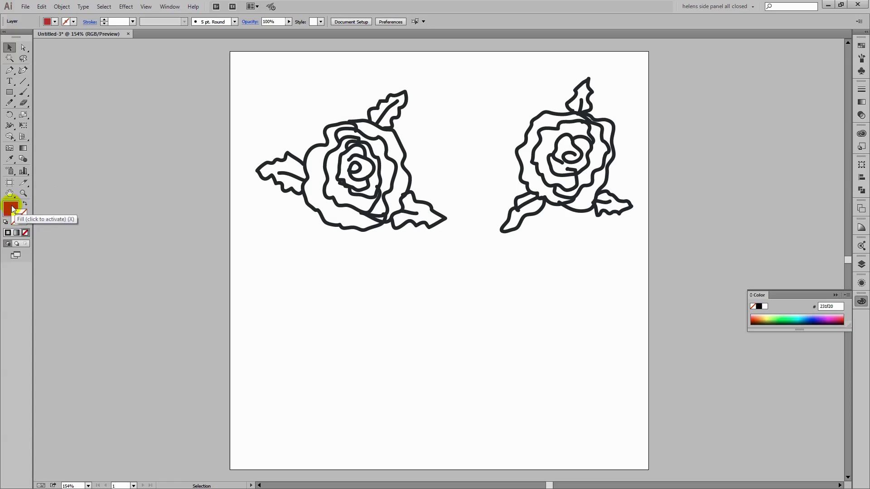
{"action": "left_click", "coordinate": [24, 203]}
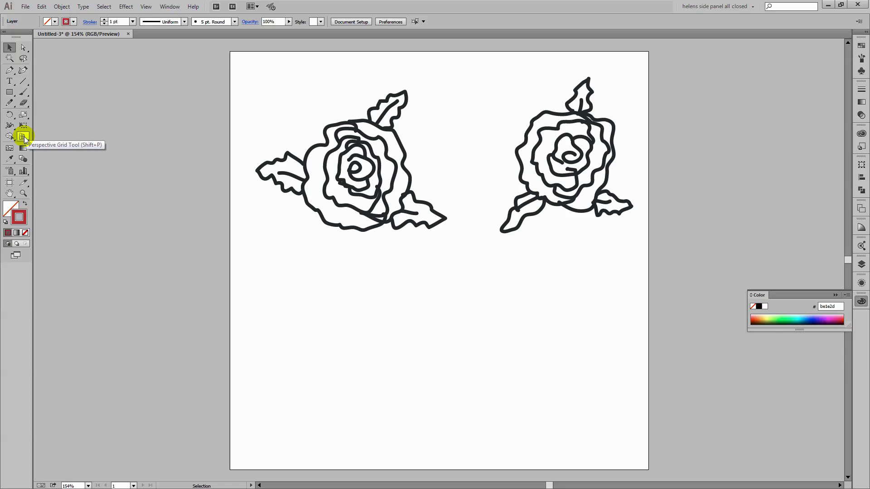
- Switch to the Blob Brush tool and accept its options with a fixed 32 pt size
{"action": "left_click", "coordinate": [24, 93]}
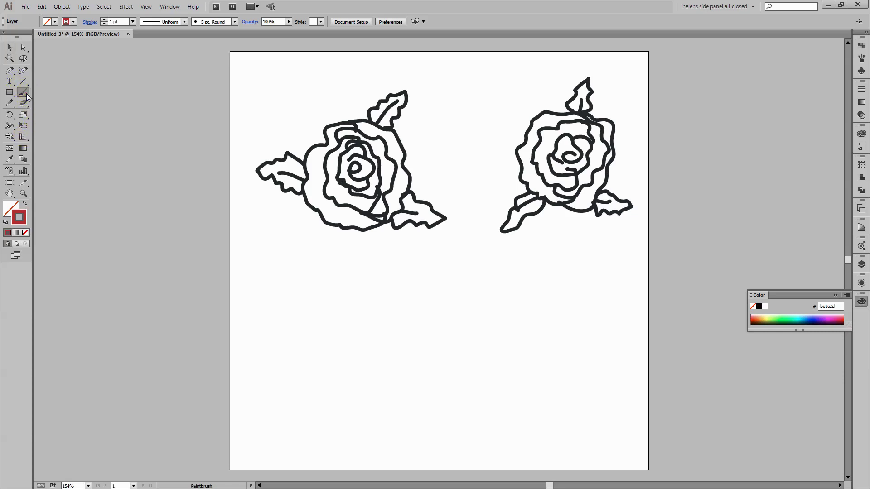
{"action": "left_click_drag", "start_coordinate": [26, 93], "coordinate": [60, 102]}
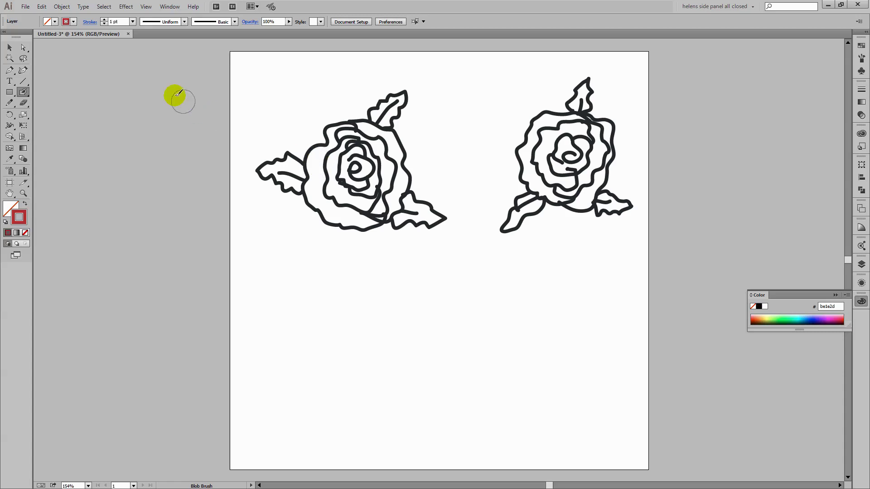
{"action": "double_click", "coordinate": [23, 92]}
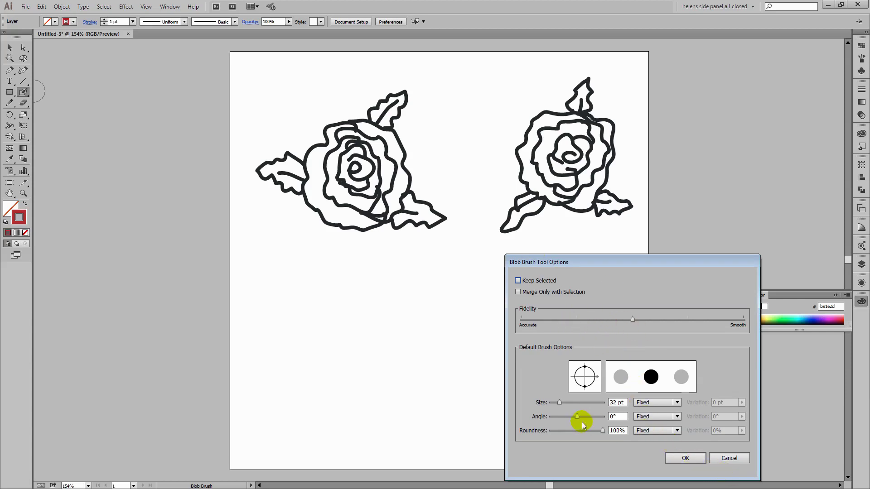
{"action": "left_click", "coordinate": [687, 458]}
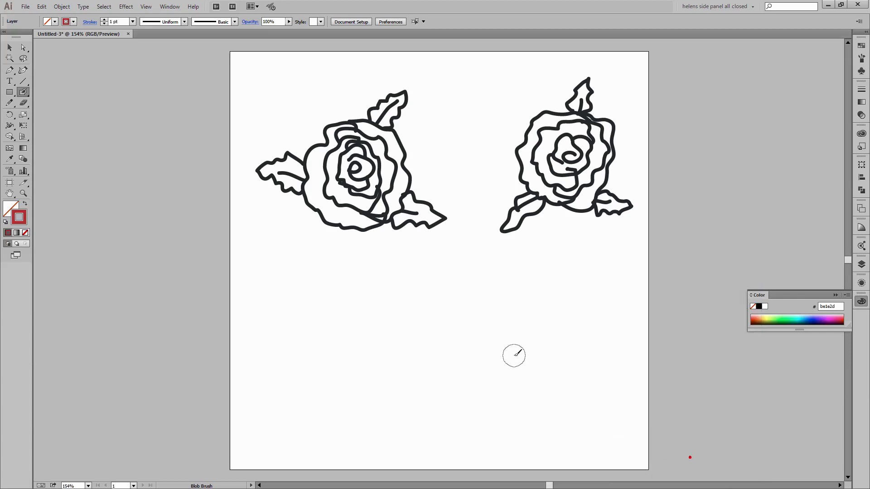
{"action": "left_click_drag", "start_coordinate": [299, 154], "coordinate": [313, 169]}
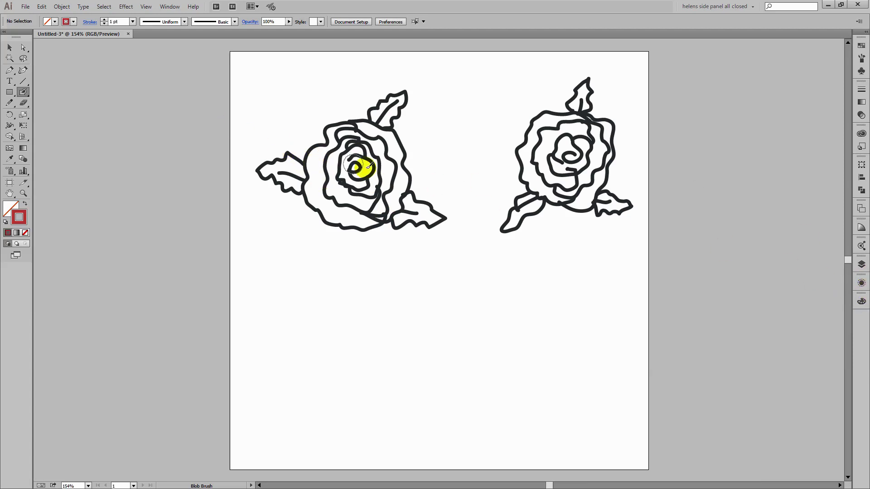
- Make Layer 2 the active layer for painting beneath the rose outlines
{"action": "left_click", "coordinate": [860, 264]}
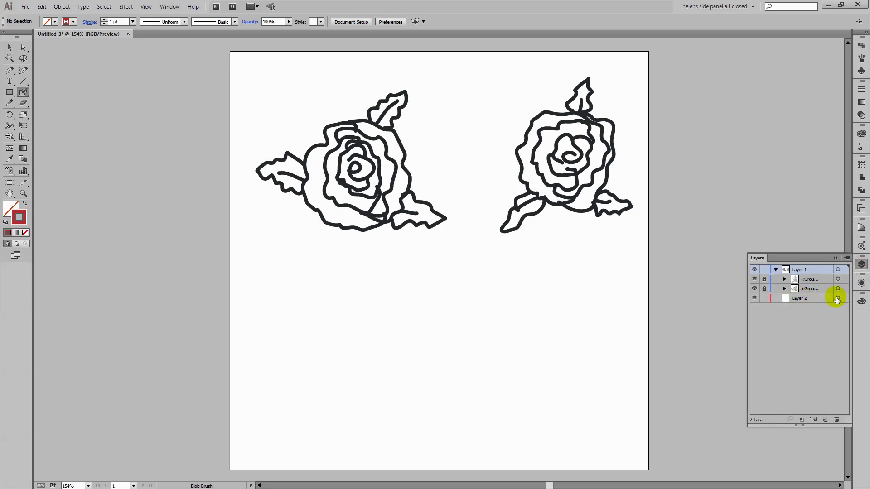
{"action": "left_click", "coordinate": [838, 298]}
{"action": "left_click", "coordinate": [821, 302]}
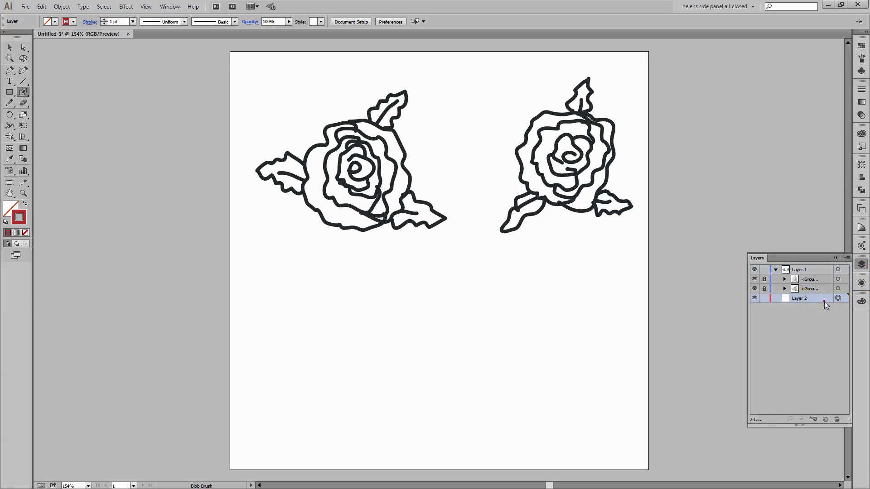
{"action": "left_click", "coordinate": [838, 298]}
- Paint the left rose's outer left and lower petals, a middle ring and part of its centre dark red on Layer 2
{"action": "mouse_move", "coordinate": [288, 159]}
{"action": "left_mouse_down"}
{"action": "mouse_move", "coordinate": [320, 159]}
{"action": "mouse_move", "coordinate": [321, 185]}
{"action": "mouse_move", "coordinate": [312, 191]}
{"action": "mouse_move", "coordinate": [357, 211]}
{"action": "mouse_move", "coordinate": [335, 215]}
{"action": "mouse_move", "coordinate": [368, 219]}
{"action": "left_mouse_up"}
{"action": "left_click_drag", "start_coordinate": [342, 203], "coordinate": [339, 201]}
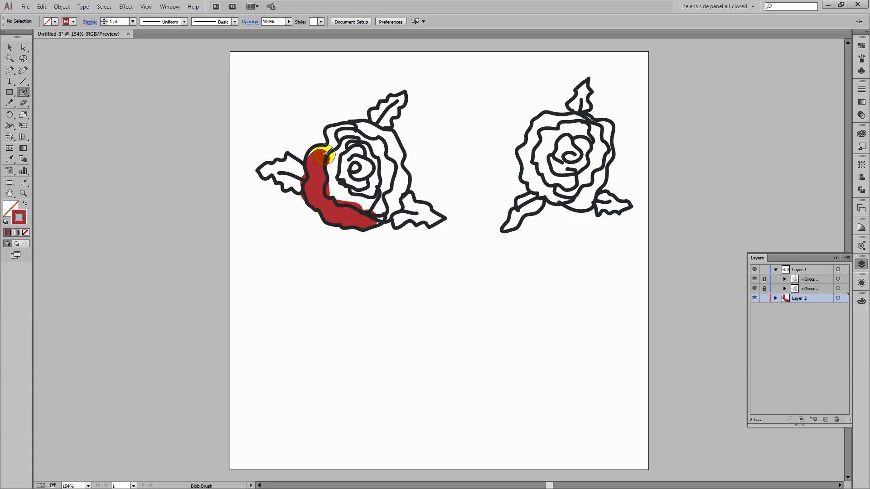
{"action": "left_click_drag", "start_coordinate": [325, 153], "coordinate": [330, 136]}
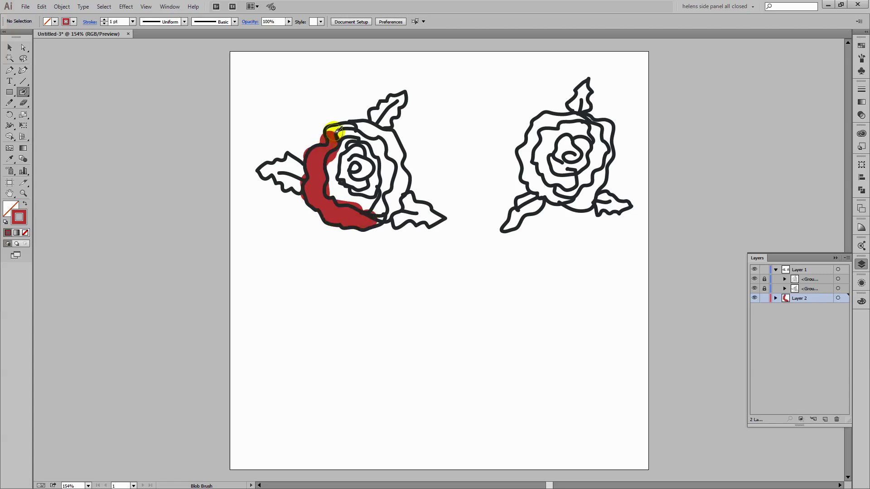
{"action": "mouse_move", "coordinate": [338, 130]}
{"action": "left_mouse_down"}
{"action": "mouse_move", "coordinate": [342, 121]}
{"action": "mouse_move", "coordinate": [336, 138]}
{"action": "left_mouse_up"}
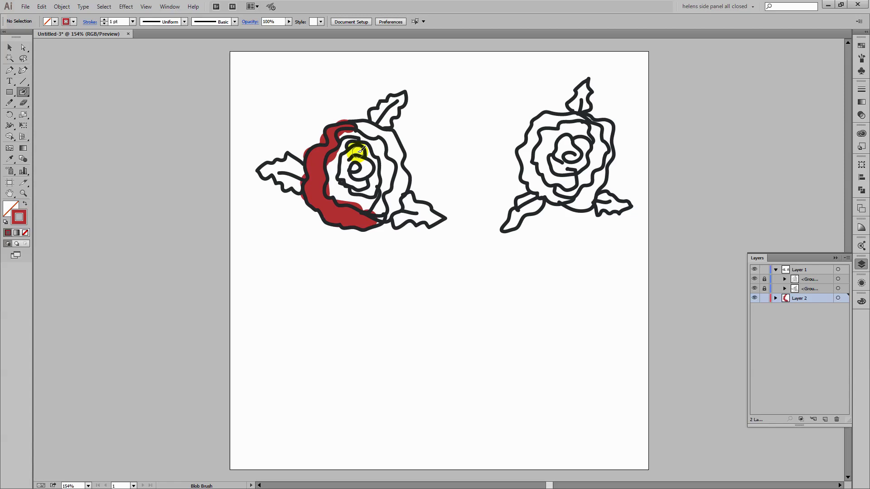
{"action": "mouse_move", "coordinate": [357, 149]}
{"action": "left_mouse_down"}
{"action": "mouse_move", "coordinate": [344, 172]}
{"action": "mouse_move", "coordinate": [364, 184]}
{"action": "mouse_move", "coordinate": [379, 160]}
{"action": "mouse_move", "coordinate": [376, 139]}
{"action": "mouse_move", "coordinate": [388, 173]}
{"action": "mouse_move", "coordinate": [391, 163]}
{"action": "mouse_move", "coordinate": [381, 194]}
{"action": "left_mouse_up"}
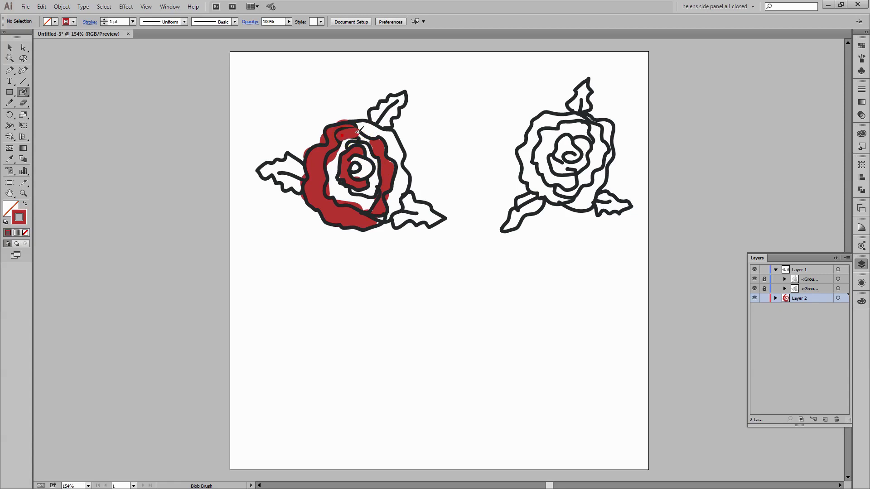
{"action": "left_click_drag", "start_coordinate": [368, 137], "coordinate": [385, 145]}
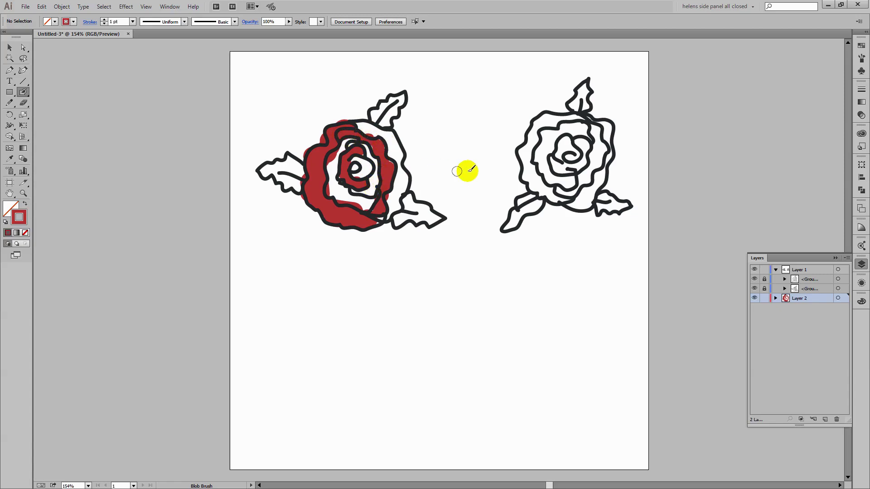
- Create a new colour group in the swatches that holds the dark red
{"action": "left_click", "coordinate": [860, 45]}
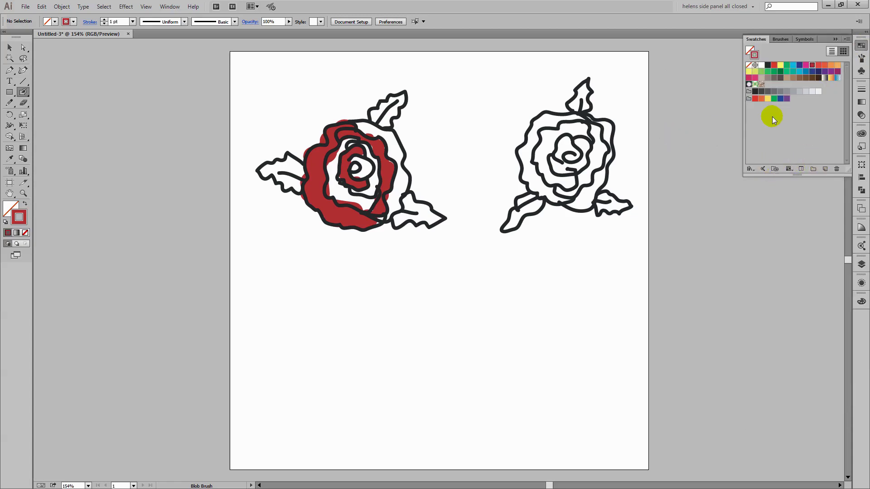
{"action": "left_click", "coordinate": [813, 170]}
{"action": "left_click", "coordinate": [439, 261]}
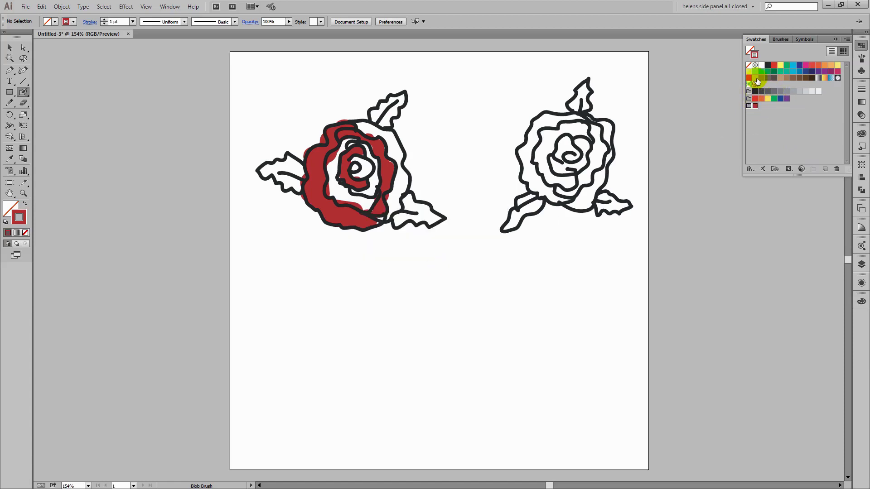
- Add magenta to the new colour group and paint the left rose's unpainted inner ring, outer right petals and centre with it
{"action": "left_click", "coordinate": [807, 66]}
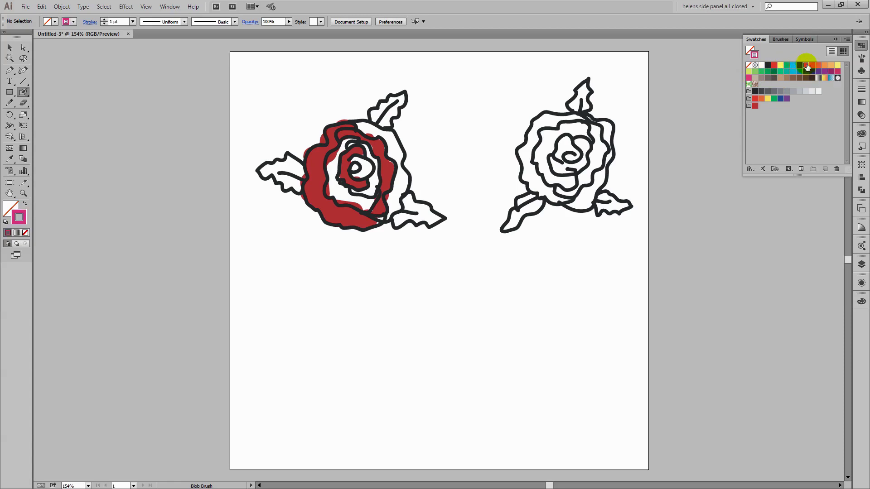
{"action": "mouse_move", "coordinate": [806, 66]}
{"action": "left_mouse_down"}
{"action": "mouse_move", "coordinate": [788, 95]}
{"action": "mouse_move", "coordinate": [761, 106]}
{"action": "left_mouse_up"}
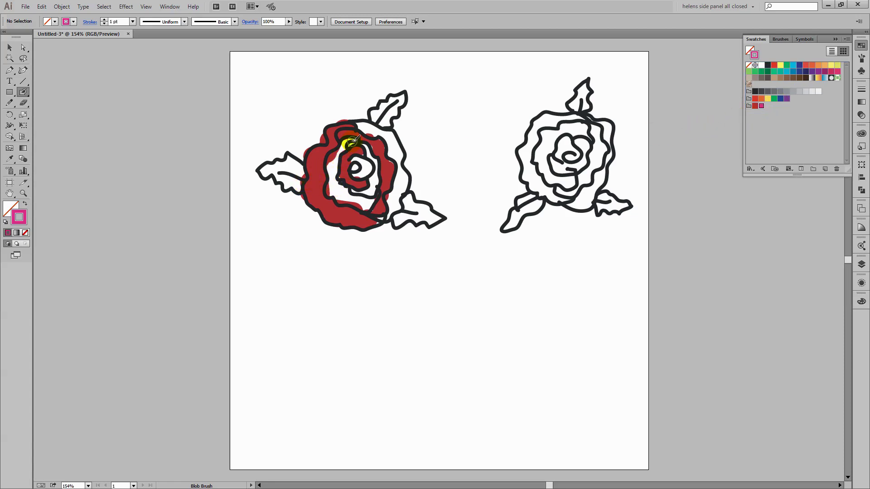
{"action": "mouse_move", "coordinate": [344, 153]}
{"action": "left_mouse_down"}
{"action": "mouse_move", "coordinate": [323, 201]}
{"action": "mouse_move", "coordinate": [339, 187]}
{"action": "mouse_move", "coordinate": [344, 198]}
{"action": "mouse_move", "coordinate": [346, 189]}
{"action": "mouse_move", "coordinate": [371, 198]}
{"action": "left_mouse_up"}
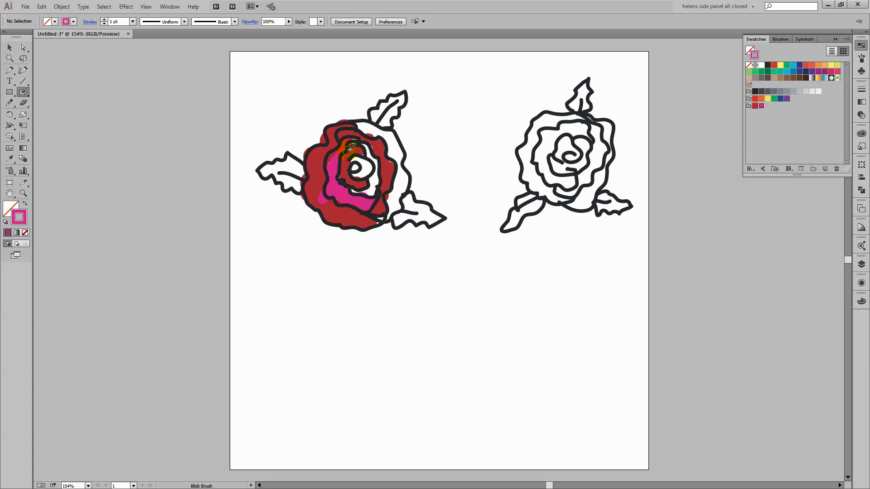
{"action": "mouse_move", "coordinate": [350, 147]}
{"action": "left_mouse_down"}
{"action": "mouse_move", "coordinate": [373, 150]}
{"action": "mouse_move", "coordinate": [365, 145]}
{"action": "mouse_move", "coordinate": [378, 184]}
{"action": "mouse_move", "coordinate": [353, 192]}
{"action": "mouse_move", "coordinate": [359, 170]}
{"action": "left_mouse_up"}
{"action": "mouse_move", "coordinate": [350, 126]}
{"action": "left_mouse_down"}
{"action": "mouse_move", "coordinate": [391, 136]}
{"action": "mouse_move", "coordinate": [404, 186]}
{"action": "mouse_move", "coordinate": [394, 209]}
{"action": "left_mouse_up"}
{"action": "left_click_drag", "start_coordinate": [353, 221], "coordinate": [353, 221]}
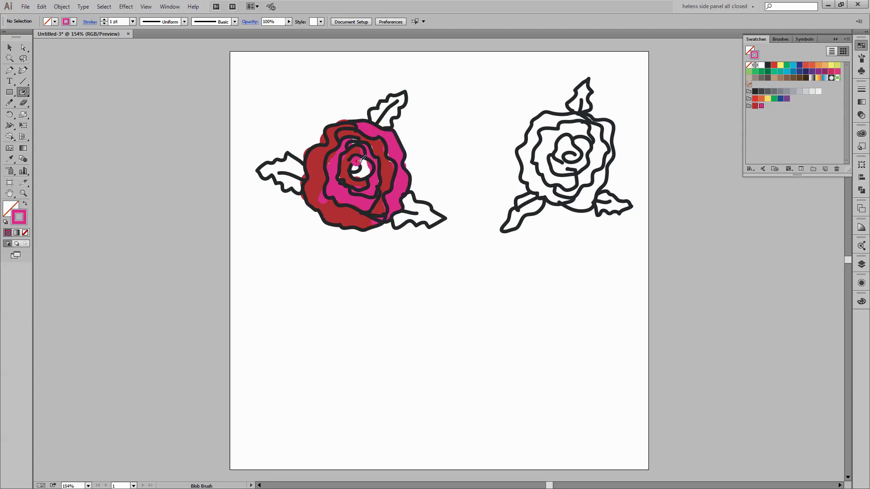
{"action": "left_click_drag", "start_coordinate": [365, 169], "coordinate": [363, 164]}
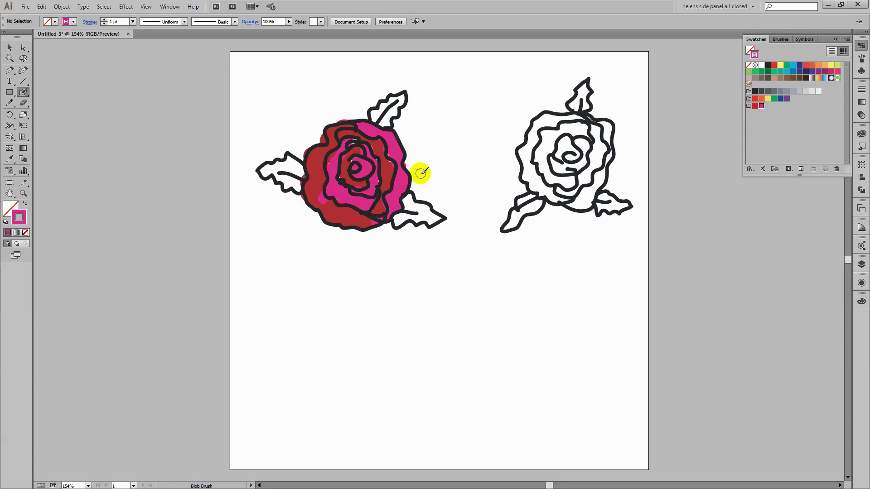
- Paint the right rose's centre and outer left petals magenta, and its inner ring and outer right petals dark red
{"action": "left_click_drag", "start_coordinate": [567, 149], "coordinate": [567, 152]}
{"action": "mouse_move", "coordinate": [592, 125]}
{"action": "left_mouse_down"}
{"action": "mouse_move", "coordinate": [600, 159]}
{"action": "mouse_move", "coordinate": [587, 180]}
{"action": "mouse_move", "coordinate": [560, 187]}
{"action": "mouse_move", "coordinate": [544, 120]}
{"action": "mouse_move", "coordinate": [525, 156]}
{"action": "mouse_move", "coordinate": [524, 183]}
{"action": "mouse_move", "coordinate": [569, 197]}
{"action": "mouse_move", "coordinate": [550, 165]}
{"action": "left_mouse_up"}
{"action": "left_click", "coordinate": [755, 106]}
{"action": "mouse_move", "coordinate": [581, 131]}
{"action": "left_mouse_down"}
{"action": "mouse_move", "coordinate": [546, 130]}
{"action": "mouse_move", "coordinate": [539, 156]}
{"action": "mouse_move", "coordinate": [570, 184]}
{"action": "mouse_move", "coordinate": [583, 177]}
{"action": "mouse_move", "coordinate": [606, 126]}
{"action": "mouse_move", "coordinate": [612, 133]}
{"action": "mouse_move", "coordinate": [600, 183]}
{"action": "mouse_move", "coordinate": [575, 204]}
{"action": "left_mouse_up"}
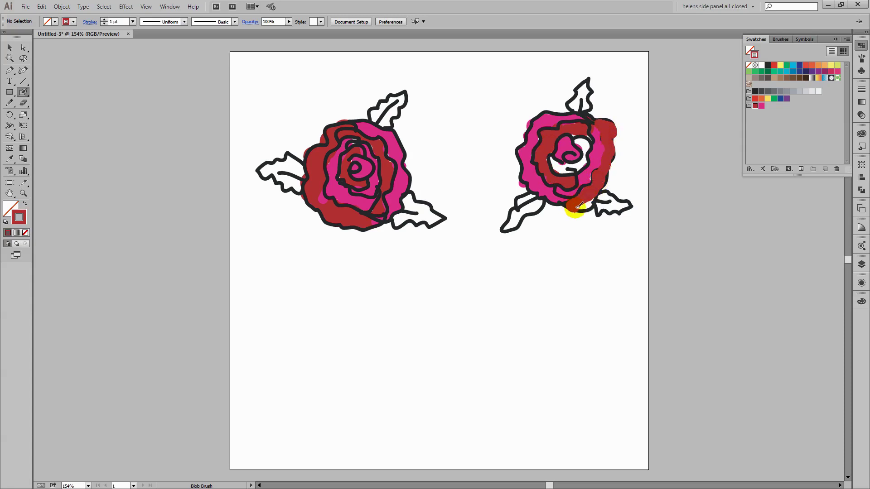
{"action": "mouse_move", "coordinate": [585, 136]}
{"action": "left_mouse_down"}
{"action": "mouse_move", "coordinate": [559, 162]}
{"action": "mouse_move", "coordinate": [575, 169]}
{"action": "mouse_move", "coordinate": [573, 150]}
{"action": "left_mouse_up"}
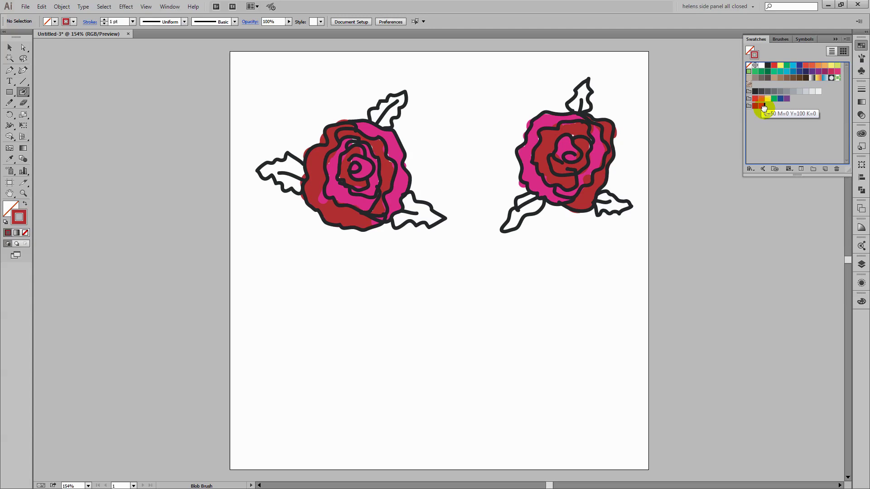
- Add a light green and a darker green swatch to the colour group that holds the dark red and magenta
{"action": "left_click", "coordinate": [763, 108]}
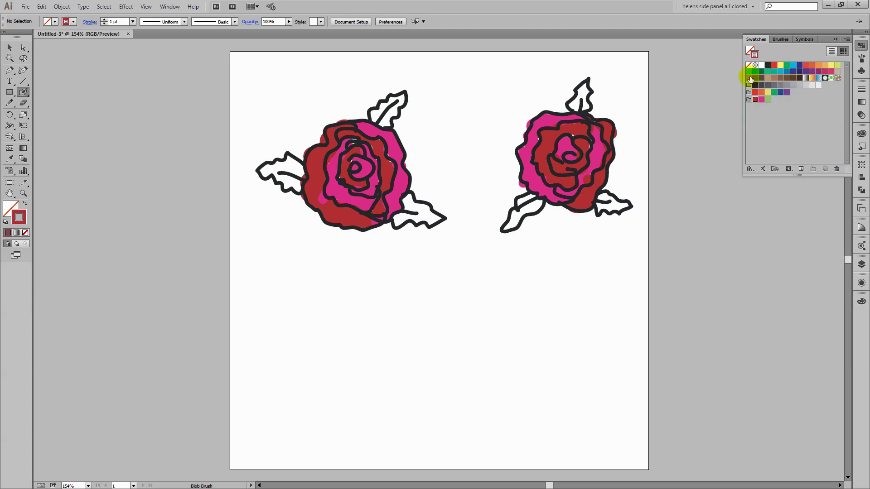
{"action": "left_click", "coordinate": [785, 67]}
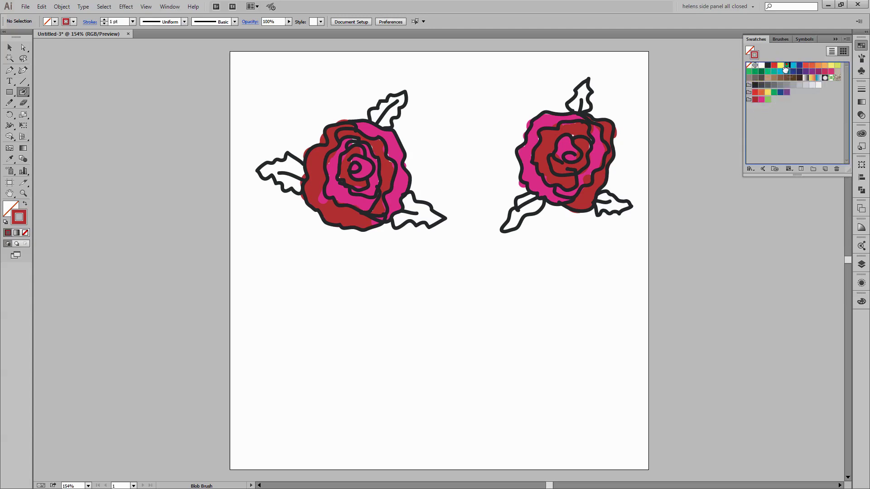
{"action": "left_click_drag", "start_coordinate": [773, 102], "coordinate": [772, 108]}
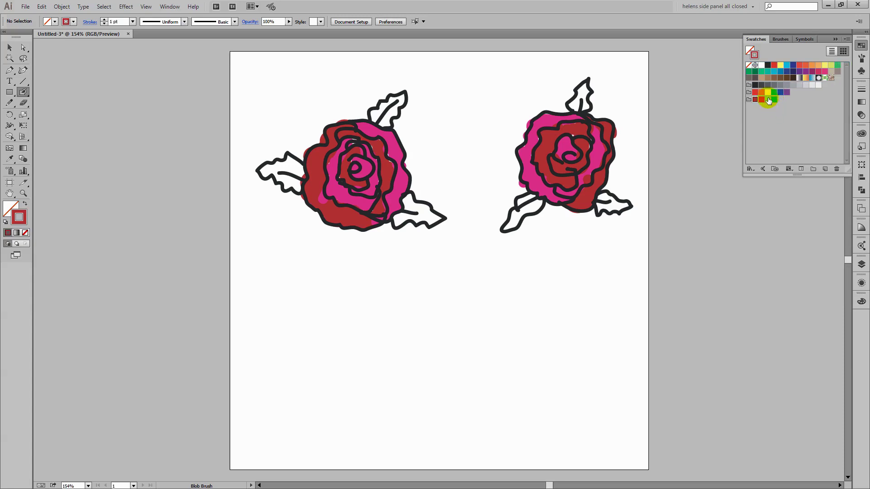
- Paint one half of each leaf on both roses light green
{"action": "left_click", "coordinate": [767, 99]}
{"action": "mouse_move", "coordinate": [375, 104]}
{"action": "left_mouse_down"}
{"action": "mouse_move", "coordinate": [388, 93]}
{"action": "mouse_move", "coordinate": [398, 98]}
{"action": "mouse_move", "coordinate": [375, 116]}
{"action": "left_mouse_up"}
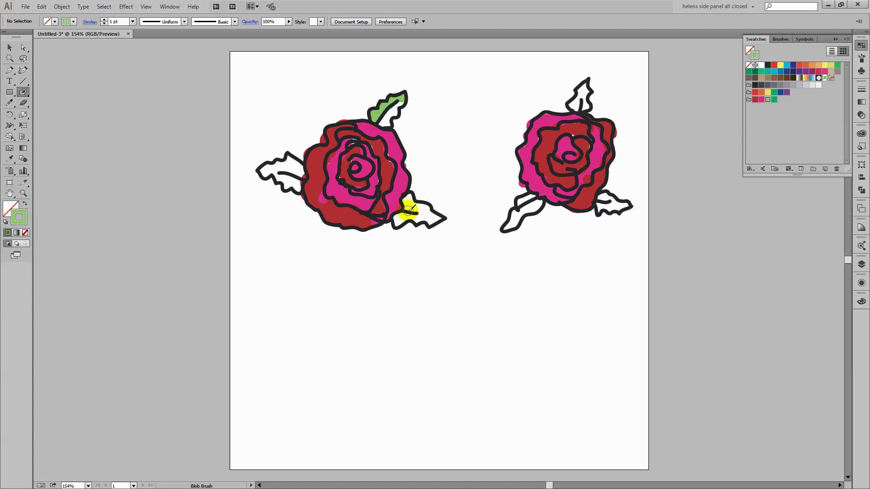
{"action": "left_click_drag", "start_coordinate": [409, 200], "coordinate": [437, 219]}
{"action": "left_click_drag", "start_coordinate": [265, 169], "coordinate": [304, 171]}
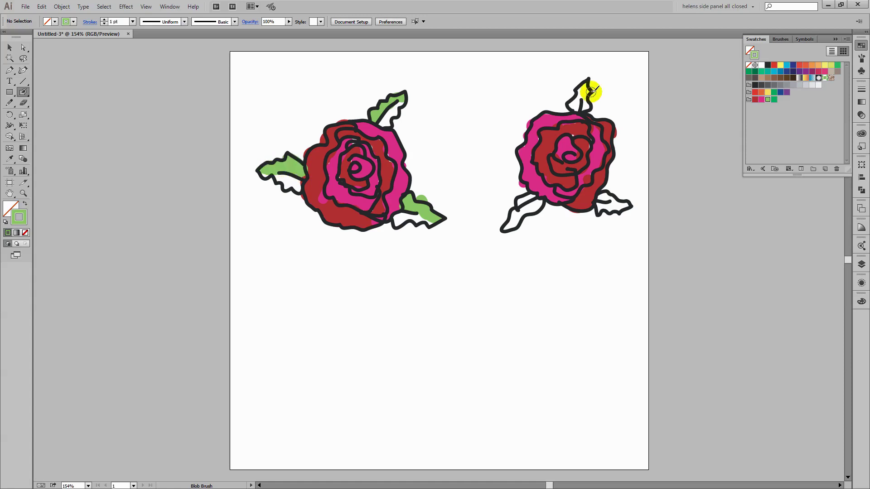
{"action": "left_click_drag", "start_coordinate": [591, 90], "coordinate": [583, 102]}
{"action": "left_click_drag", "start_coordinate": [600, 196], "coordinate": [627, 206]}
{"action": "mouse_move", "coordinate": [537, 200]}
{"action": "left_mouse_down"}
{"action": "mouse_move", "coordinate": [520, 200]}
{"action": "mouse_move", "coordinate": [519, 221]}
{"action": "mouse_move", "coordinate": [503, 229]}
{"action": "left_mouse_up"}
- Paint the remaining half of each leaf on both roses with the darker green
{"action": "left_click", "coordinate": [774, 99]}
{"action": "left_click_drag", "start_coordinate": [588, 203], "coordinate": [625, 206]}
{"action": "left_click_drag", "start_coordinate": [587, 80], "coordinate": [574, 107]}
{"action": "left_click_drag", "start_coordinate": [401, 97], "coordinate": [385, 126]}
{"action": "mouse_move", "coordinate": [400, 199]}
{"action": "left_mouse_down"}
{"action": "mouse_move", "coordinate": [406, 219]}
{"action": "mouse_move", "coordinate": [441, 220]}
{"action": "left_mouse_up"}
{"action": "mouse_move", "coordinate": [256, 171]}
{"action": "left_mouse_down"}
{"action": "mouse_move", "coordinate": [287, 188]}
{"action": "mouse_move", "coordinate": [306, 186]}
{"action": "left_mouse_up"}
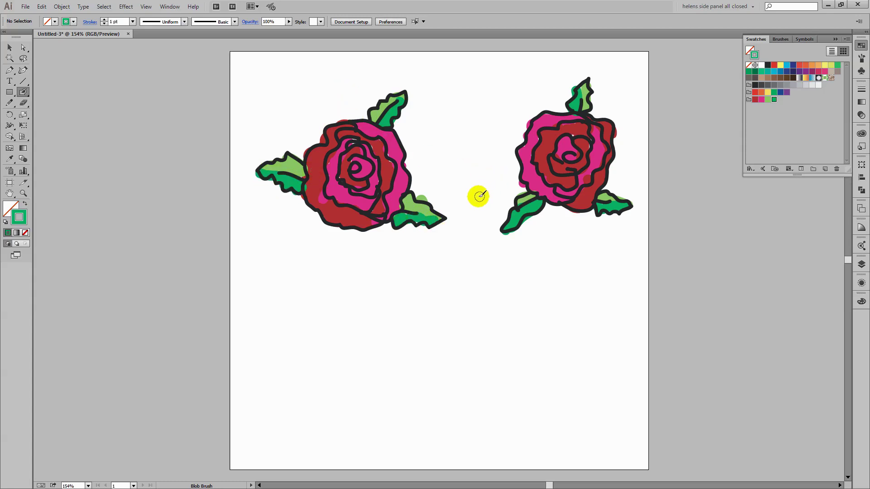
{"action": "left_click_drag", "start_coordinate": [356, 200], "coordinate": [357, 199]}
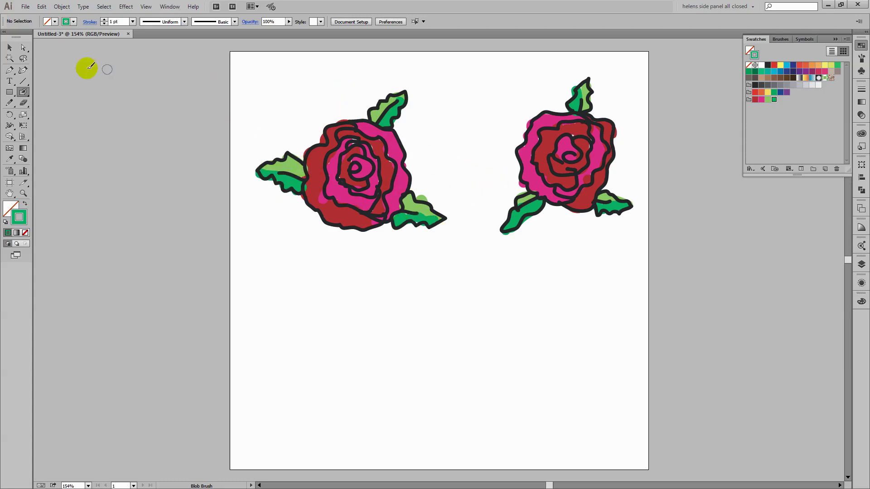
- Erase the dark red spilling outside the left rose's upper-left outline on Layer 2, using a smaller Eraser
{"action": "left_click", "coordinate": [23, 193]}
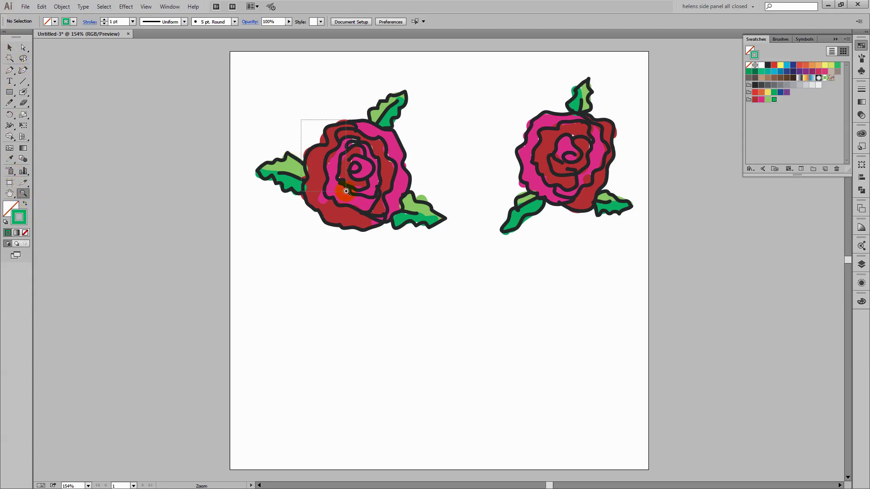
{"action": "left_click_drag", "start_coordinate": [301, 120], "coordinate": [346, 191]}
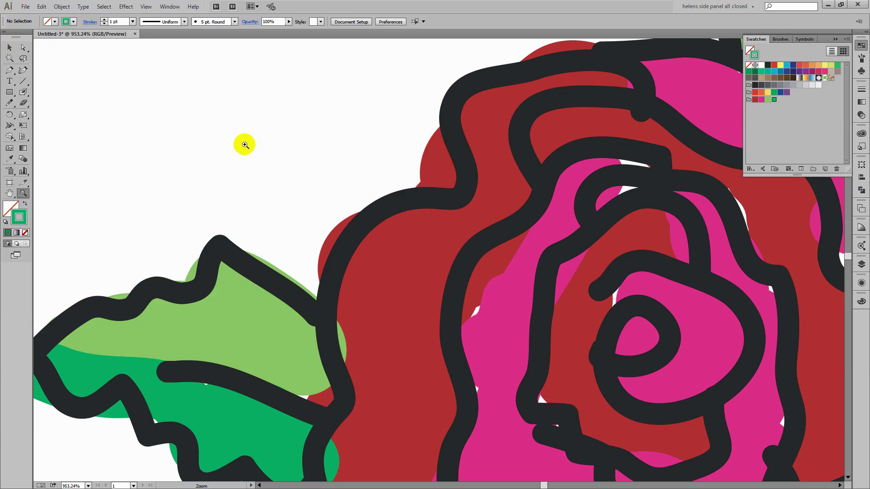
{"action": "left_click", "coordinate": [23, 104]}
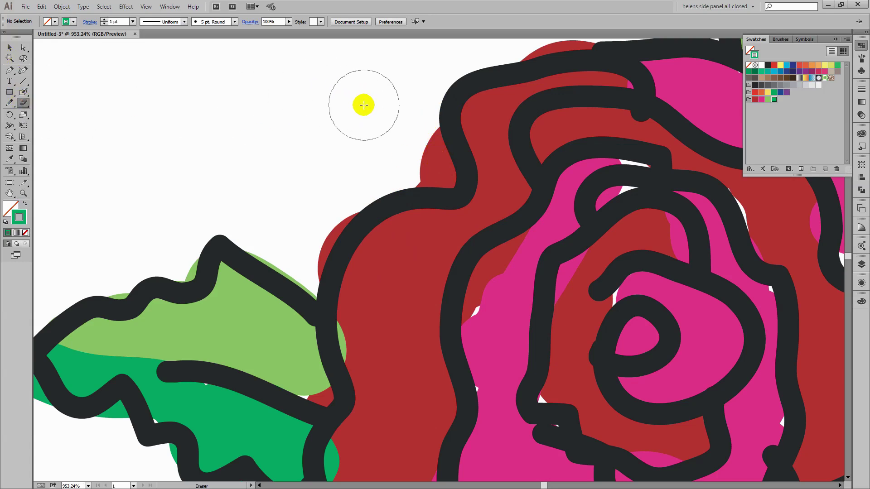
{"action": "key", "text": "bracketleft"}
{"action": "key", "text": "bracketleft"}
{"action": "key", "text": "bracketleft"}
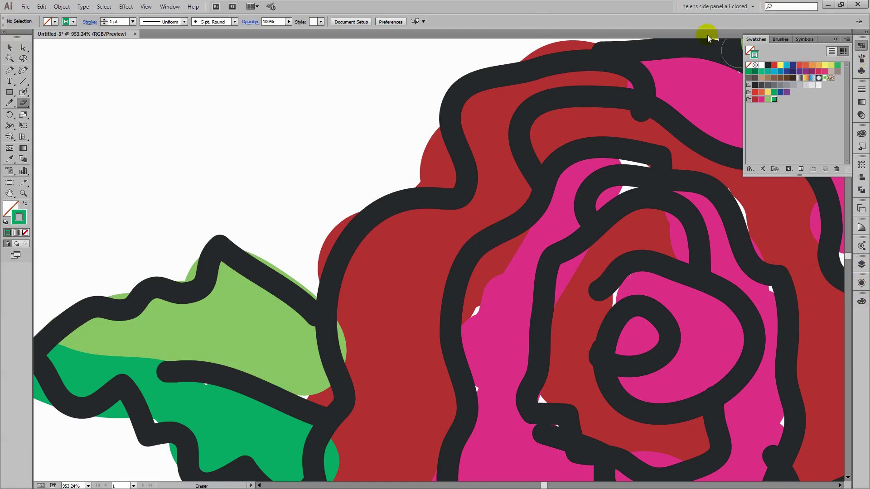
{"action": "left_click", "coordinate": [862, 265]}
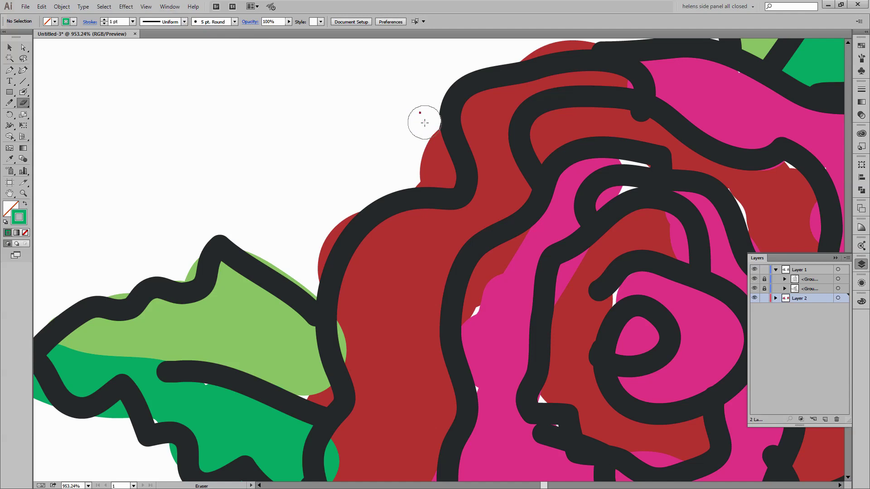
{"action": "mouse_move", "coordinate": [424, 123]}
{"action": "left_mouse_down"}
{"action": "mouse_move", "coordinate": [441, 180]}
{"action": "mouse_move", "coordinate": [429, 171]}
{"action": "mouse_move", "coordinate": [409, 179]}
{"action": "mouse_move", "coordinate": [440, 154]}
{"action": "mouse_move", "coordinate": [434, 125]}
{"action": "mouse_move", "coordinate": [449, 144]}
{"action": "mouse_move", "coordinate": [436, 177]}
{"action": "mouse_move", "coordinate": [340, 191]}
{"action": "mouse_move", "coordinate": [326, 201]}
{"action": "mouse_move", "coordinate": [356, 200]}
{"action": "mouse_move", "coordinate": [316, 240]}
{"action": "mouse_move", "coordinate": [312, 271]}
{"action": "mouse_move", "coordinate": [289, 243]}
{"action": "mouse_move", "coordinate": [322, 230]}
{"action": "mouse_move", "coordinate": [320, 221]}
{"action": "mouse_move", "coordinate": [335, 255]}
{"action": "left_mouse_up"}
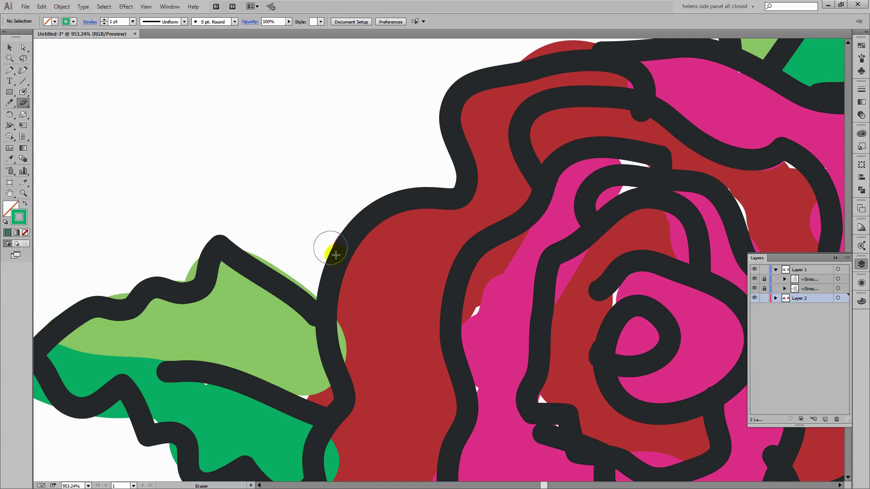
- Erase the darker green spilling past the lower outline of the left rose's left leaf
{"action": "mouse_move", "coordinate": [179, 254]}
{"action": "left_mouse_down"}
{"action": "mouse_move", "coordinate": [119, 272]}
{"action": "mouse_move", "coordinate": [114, 281]}
{"action": "mouse_move", "coordinate": [173, 300]}
{"action": "mouse_move", "coordinate": [125, 278]}
{"action": "mouse_move", "coordinate": [131, 245]}
{"action": "mouse_move", "coordinate": [171, 215]}
{"action": "left_mouse_up"}
{"action": "left_click_drag", "start_coordinate": [208, 295], "coordinate": [364, 211]}
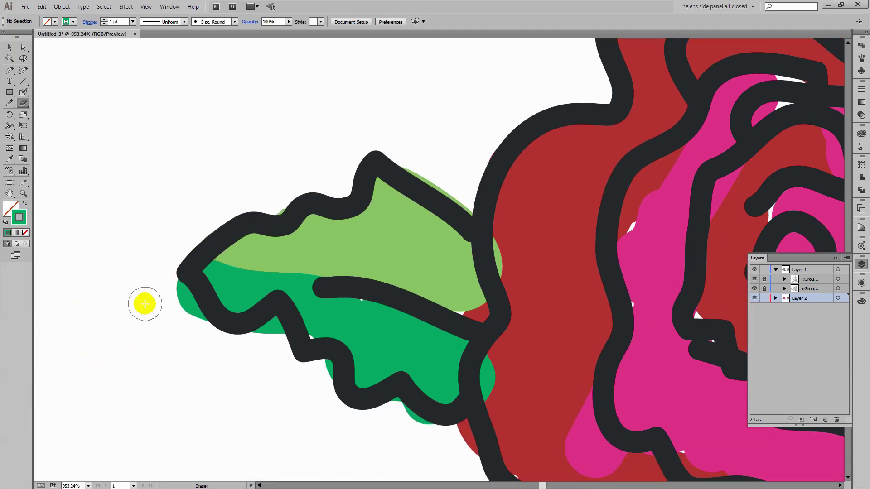
{"action": "mouse_move", "coordinate": [145, 304]}
{"action": "left_mouse_down"}
{"action": "mouse_move", "coordinate": [161, 284]}
{"action": "mouse_move", "coordinate": [209, 344]}
{"action": "mouse_move", "coordinate": [249, 342]}
{"action": "mouse_move", "coordinate": [273, 325]}
{"action": "mouse_move", "coordinate": [294, 366]}
{"action": "mouse_move", "coordinate": [328, 370]}
{"action": "left_mouse_up"}
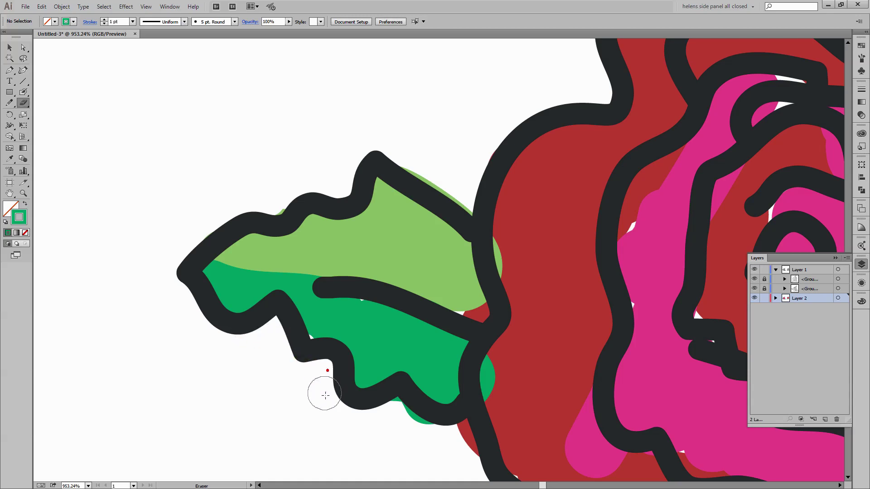
{"action": "mouse_move", "coordinate": [390, 412]}
{"action": "left_mouse_down"}
{"action": "mouse_move", "coordinate": [425, 426]}
{"action": "mouse_move", "coordinate": [442, 418]}
{"action": "left_mouse_up"}
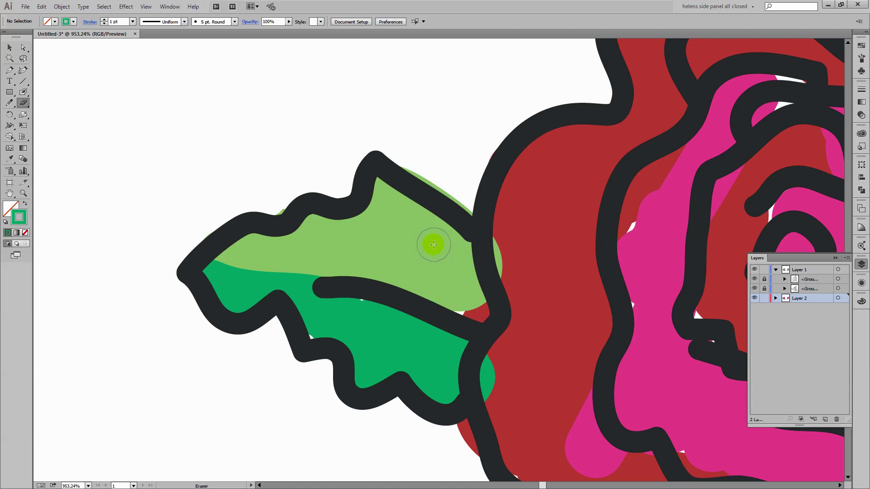
- Erase the stray colour outside the outlines near the left rose's lower-right leaf and right edge
{"action": "key", "text": "ctrl+0"}
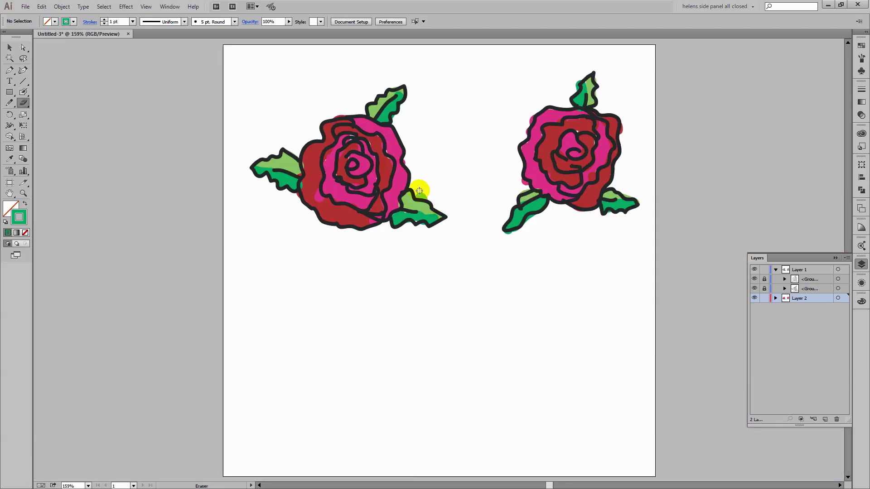
{"action": "left_click", "coordinate": [420, 194]}
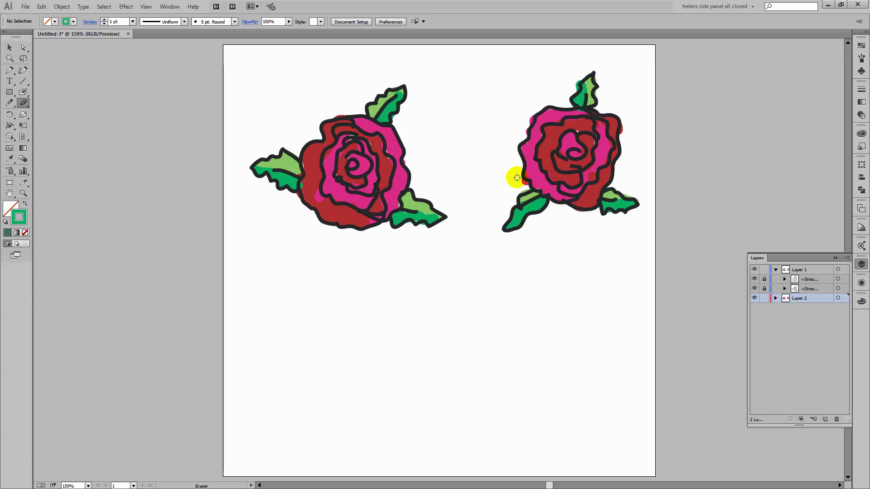
{"action": "left_click_drag", "start_coordinate": [401, 169], "coordinate": [401, 169]}
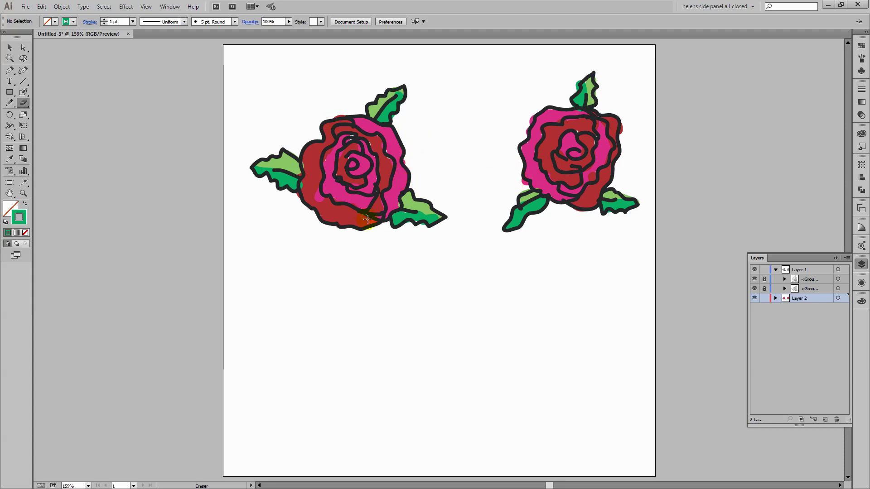
{"action": "left_click_drag", "start_coordinate": [367, 219], "coordinate": [377, 227]}
- Unlock the outline groups and group the left rose's outlines with its painted colours
{"action": "key", "text": "v"}
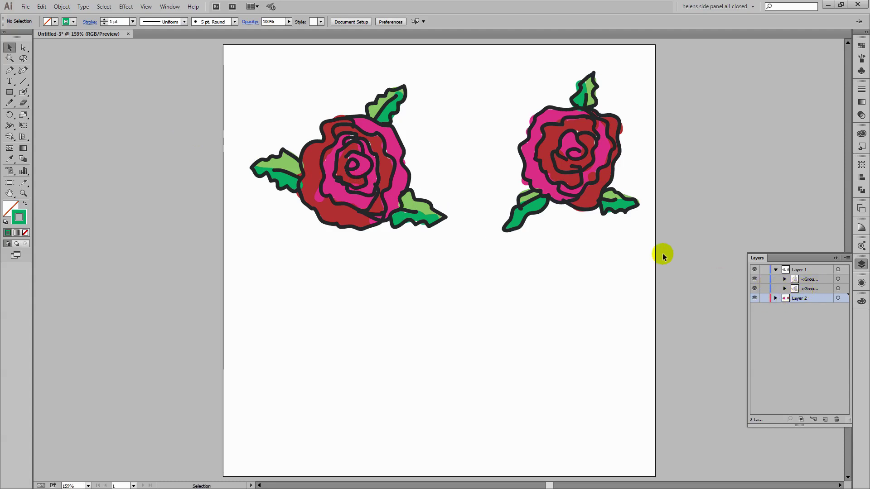
{"action": "left_click_drag", "start_coordinate": [279, 111], "coordinate": [458, 264]}
{"action": "left_click_drag", "start_coordinate": [333, 199], "coordinate": [338, 198]}
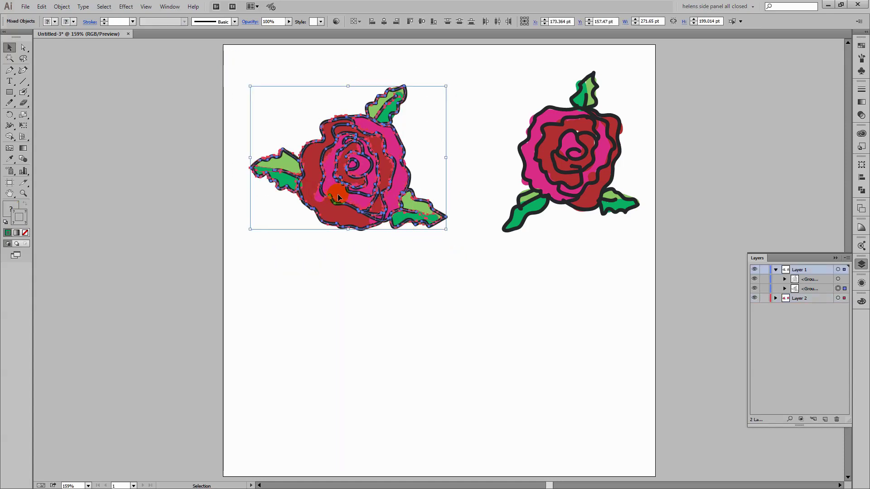
{"action": "key", "text": "ctrl"}
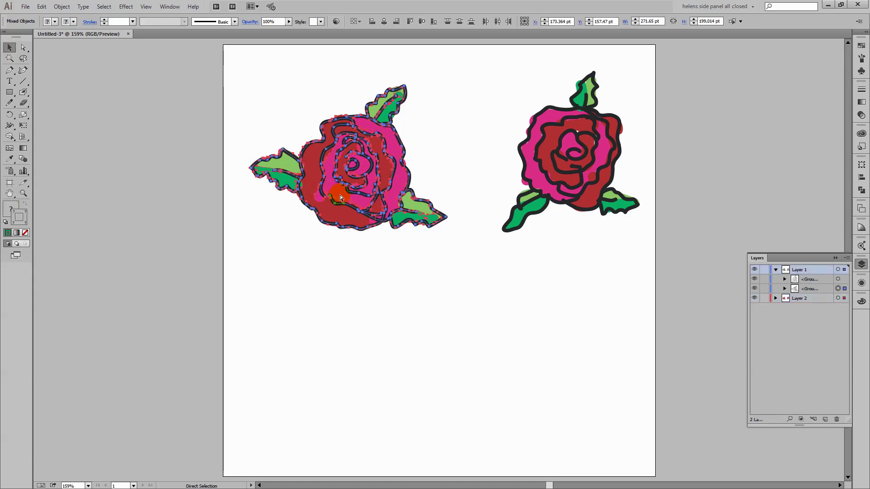
{"action": "left_click_drag", "start_coordinate": [340, 198], "coordinate": [340, 198]}
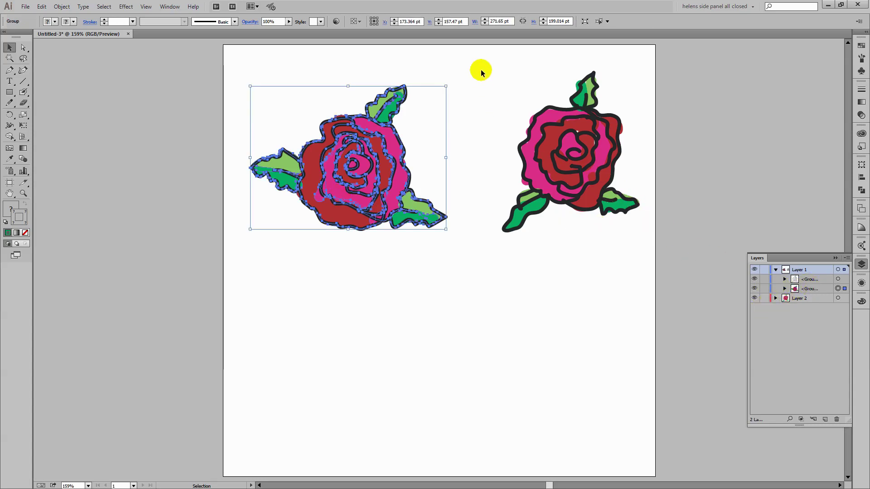
- Group the right rose's outlines with its painted colours and inspect the group's contents in Layer 1
{"action": "left_click_drag", "start_coordinate": [495, 78], "coordinate": [650, 247]}
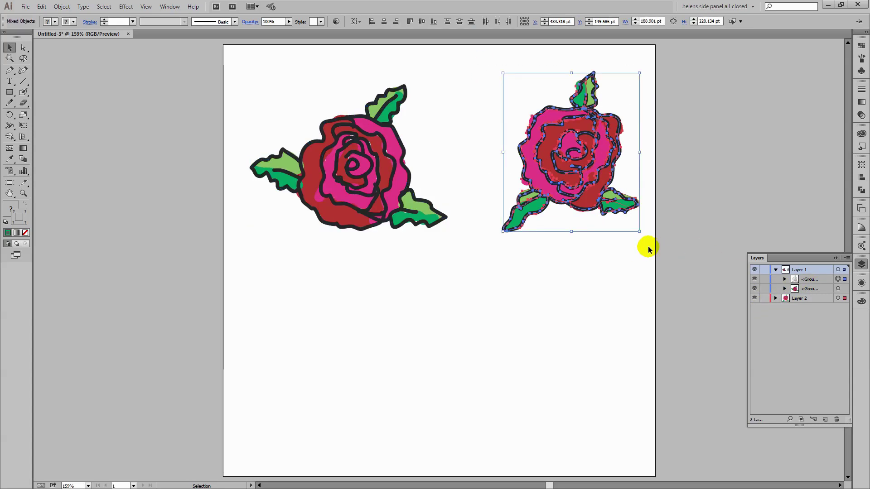
{"action": "key", "text": "ctrl+g"}
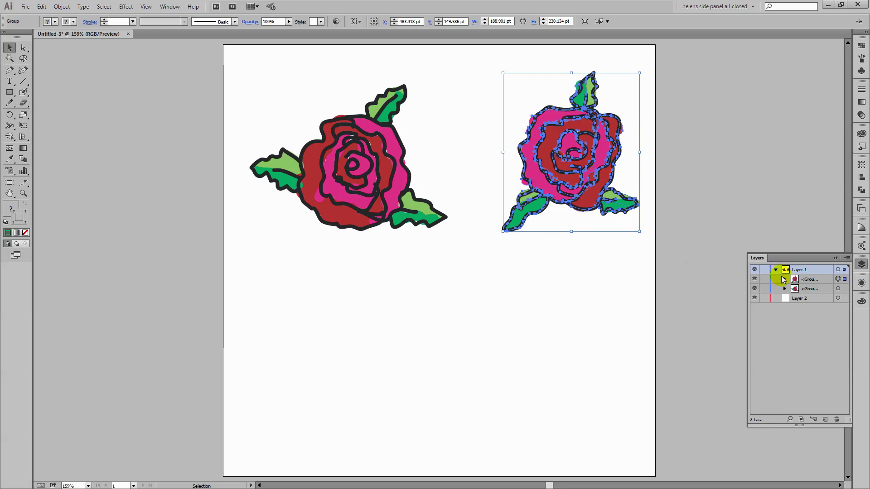
{"action": "left_click", "coordinate": [784, 279]}
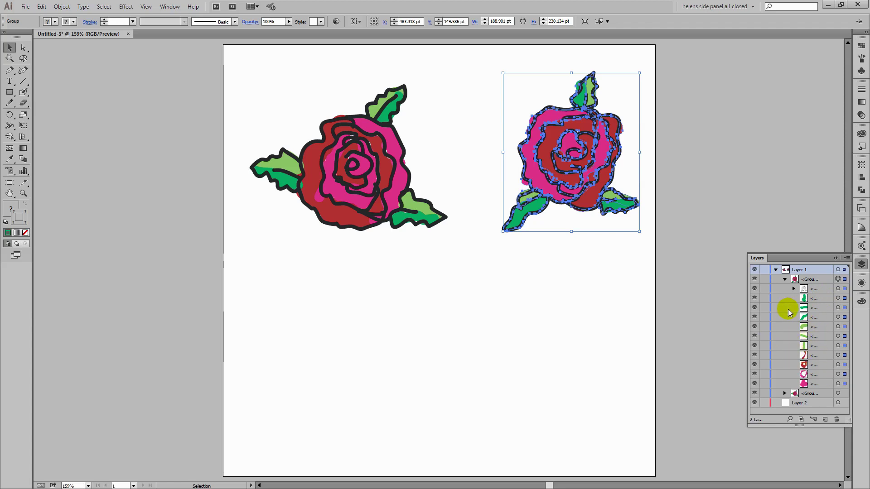
{"action": "left_click", "coordinate": [784, 279]}
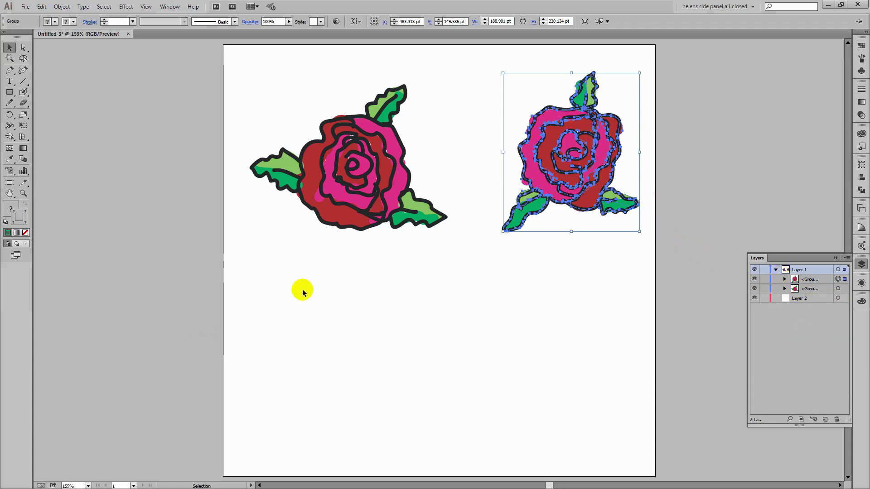
{"action": "left_click", "coordinate": [327, 278]}
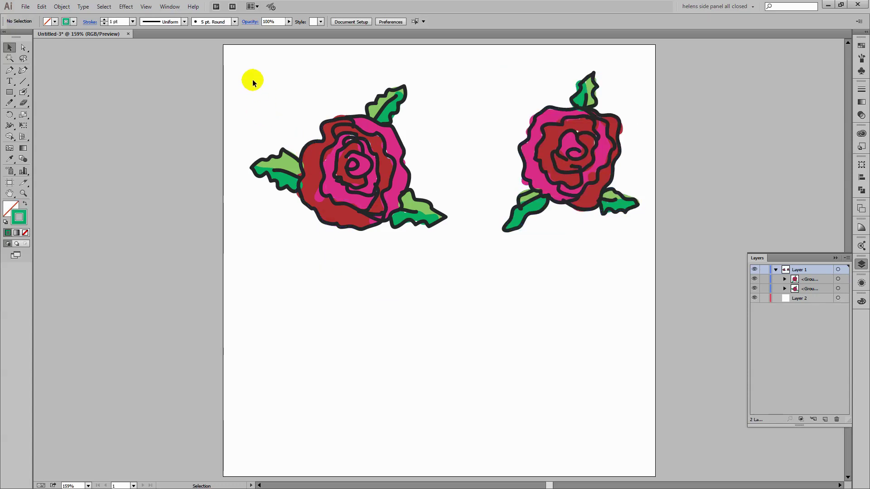
- Move the left rose to the lower middle of the artboard and the right rose into the space above it
{"action": "left_click_drag", "start_coordinate": [252, 81], "coordinate": [414, 249]}
{"action": "left_click_drag", "start_coordinate": [354, 185], "coordinate": [402, 335]}
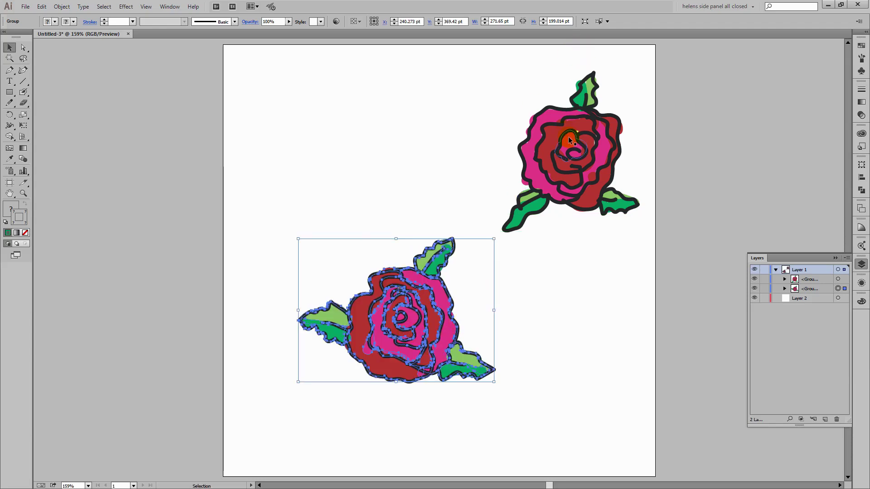
{"action": "left_click_drag", "start_coordinate": [468, 70], "coordinate": [391, 186]}
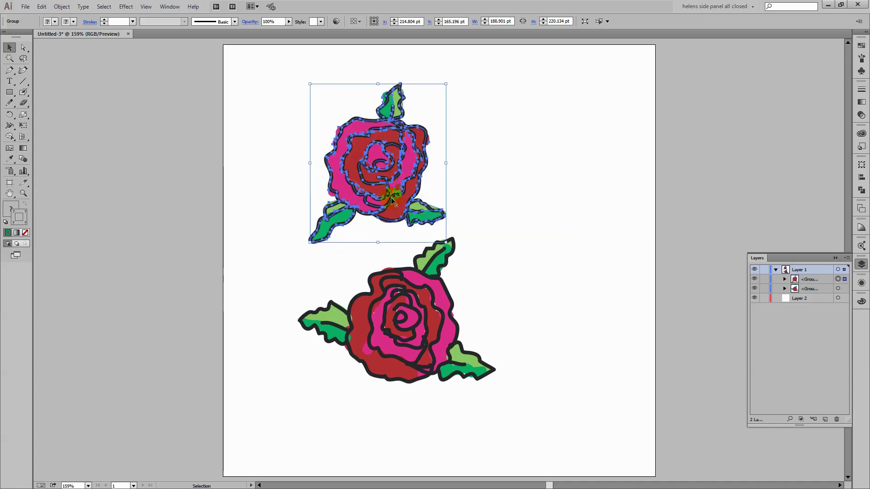
- Duplicate the lower rose to the artboard's upper right and the upper rose to its lower right, forming a two-by-two arrangement
{"action": "left_click", "coordinate": [398, 348]}
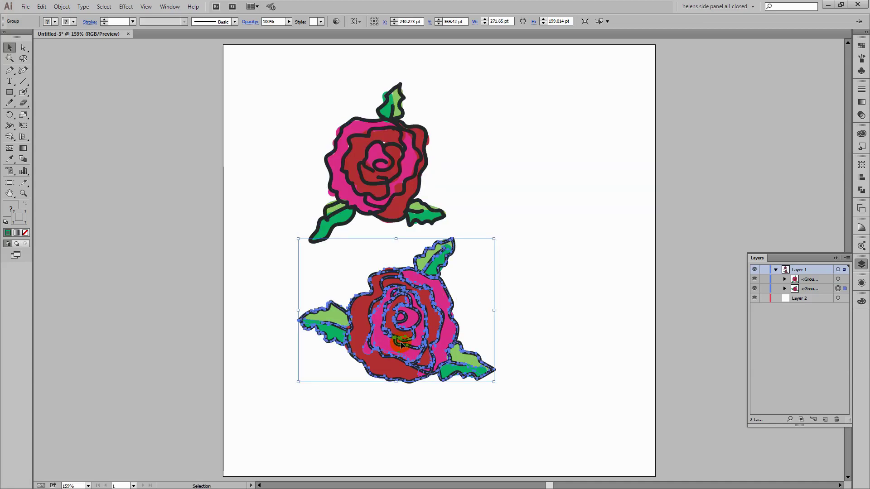
{"action": "left_click_drag", "start_coordinate": [393, 354], "coordinate": [536, 200]}
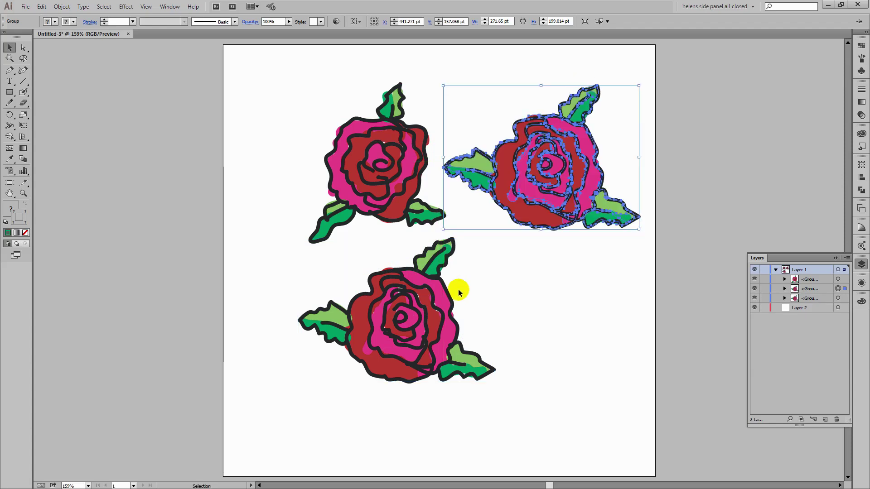
{"action": "left_click_drag", "start_coordinate": [371, 145], "coordinate": [556, 326]}
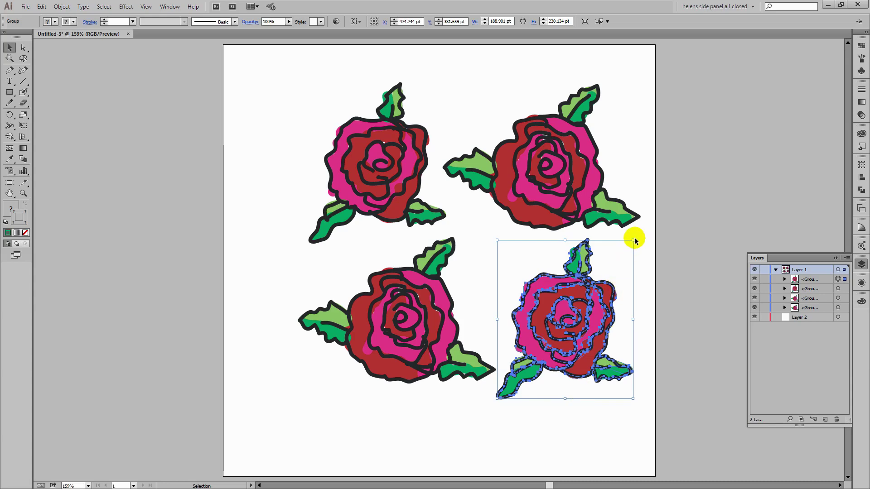
- Rotate the two copied roses on the right to different angles and turn the upper-left rose slightly
{"action": "left_click_drag", "start_coordinate": [637, 239], "coordinate": [582, 247]}
{"action": "left_click_drag", "start_coordinate": [574, 314], "coordinate": [544, 308]}
{"action": "left_click", "coordinate": [521, 168]}
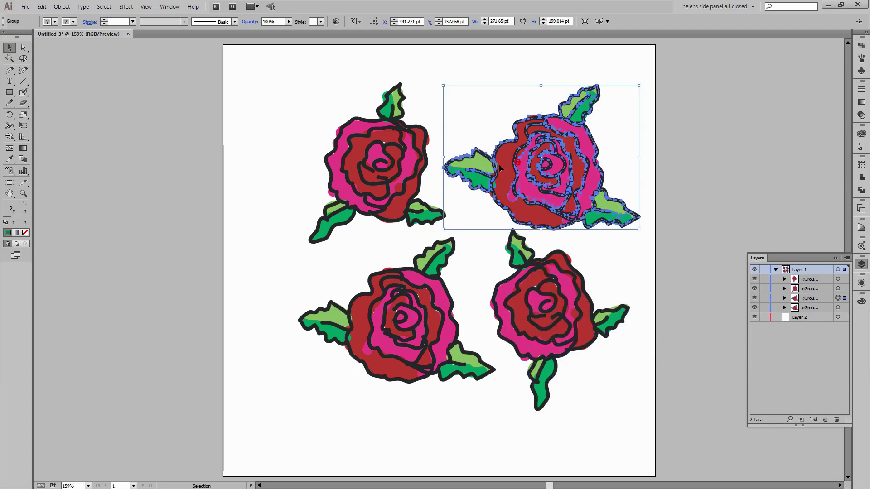
{"action": "left_click_drag", "start_coordinate": [637, 88], "coordinate": [460, 311]}
{"action": "left_click", "coordinate": [376, 294]}
{"action": "left_click_drag", "start_coordinate": [300, 378], "coordinate": [302, 390]}
{"action": "left_click", "coordinate": [302, 390]}
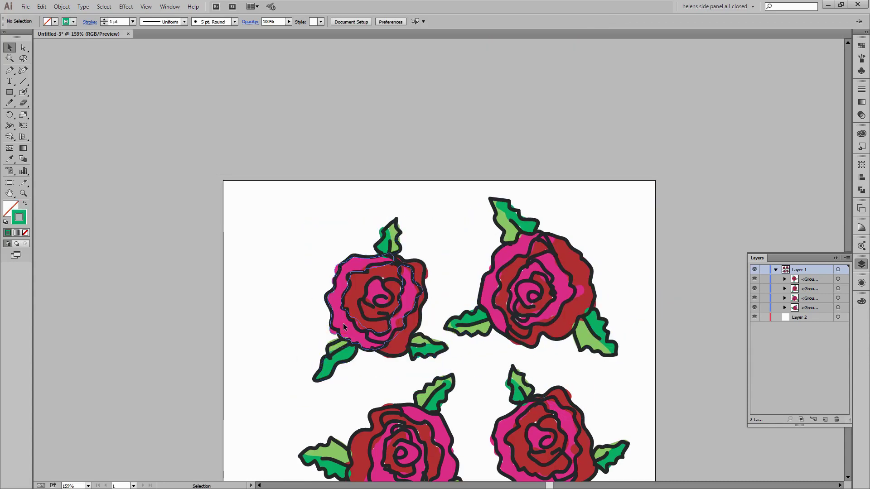
{"action": "left_click", "coordinate": [344, 326]}
{"action": "key", "text": "ctrl+0"}
{"action": "key", "text": "ctrl+shift+a"}
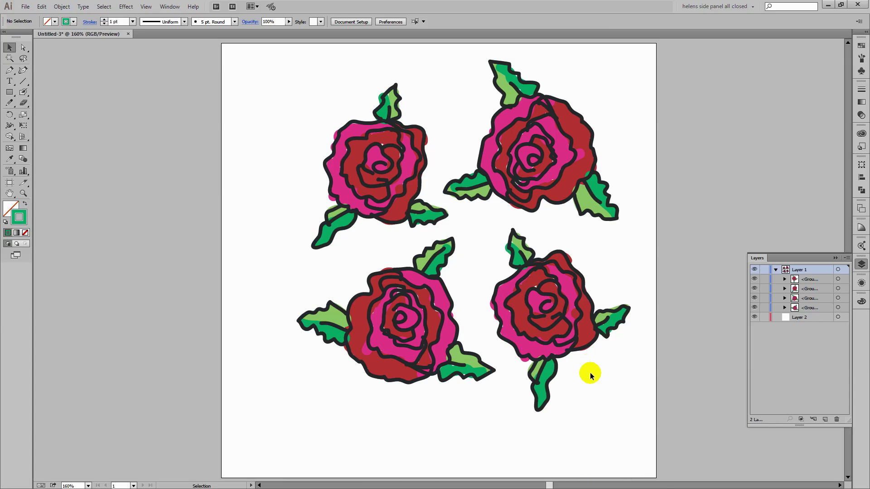
- Make a new pattern from all four roses and move the pattern options clear of the tile
{"action": "left_click_drag", "start_coordinate": [632, 427], "coordinate": [265, 53]}
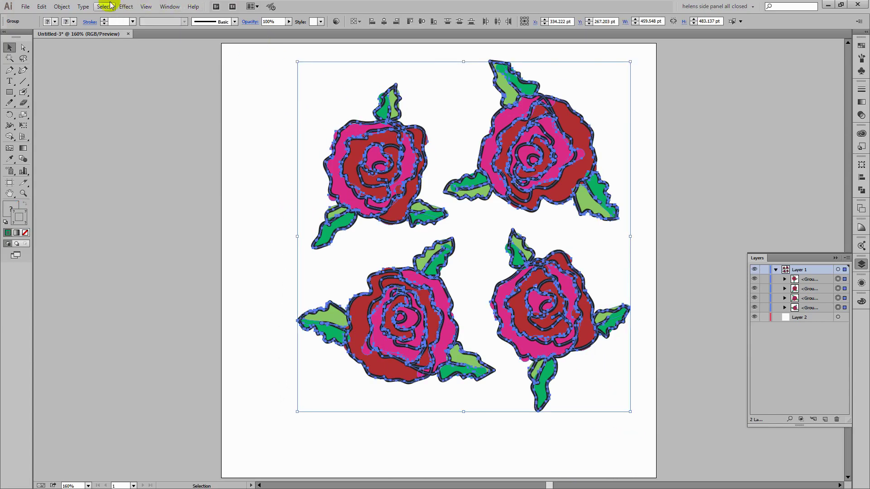
{"action": "left_click", "coordinate": [60, 6]}
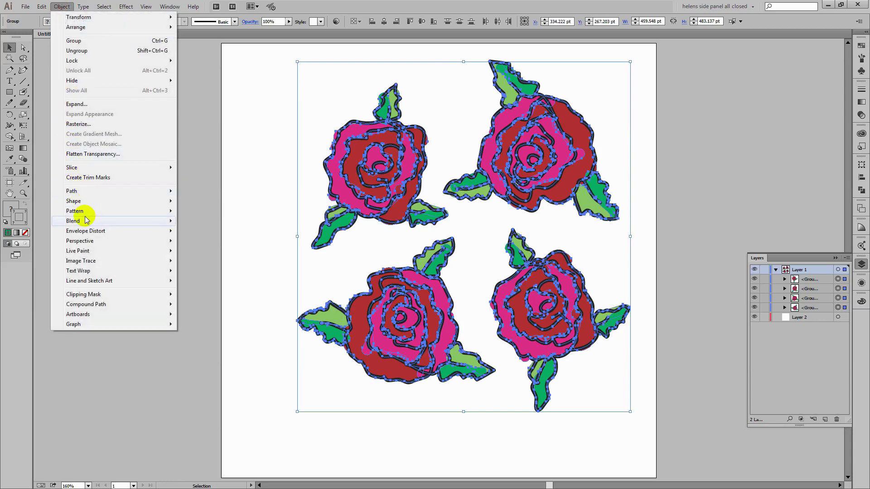
{"action": "mouse_move", "coordinate": [87, 216]}
{"action": "left_click", "coordinate": [240, 215]}
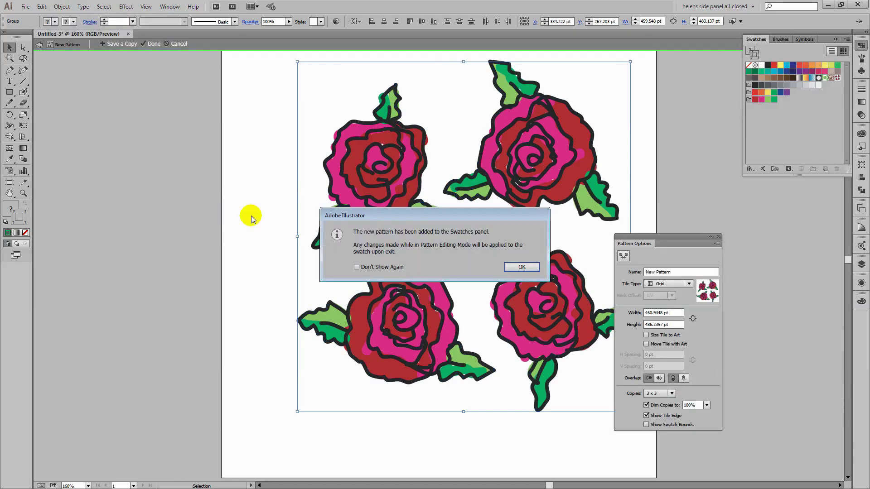
{"action": "left_click", "coordinate": [521, 267]}
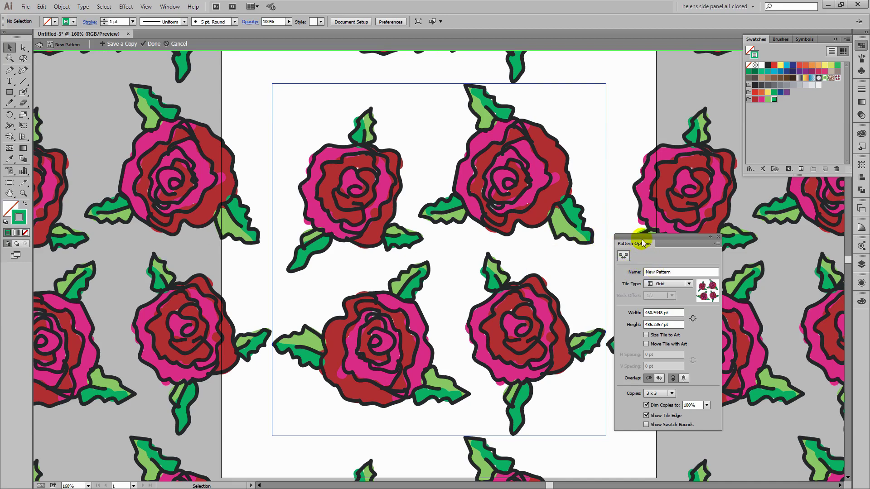
{"action": "left_click_drag", "start_coordinate": [643, 242], "coordinate": [744, 226]}
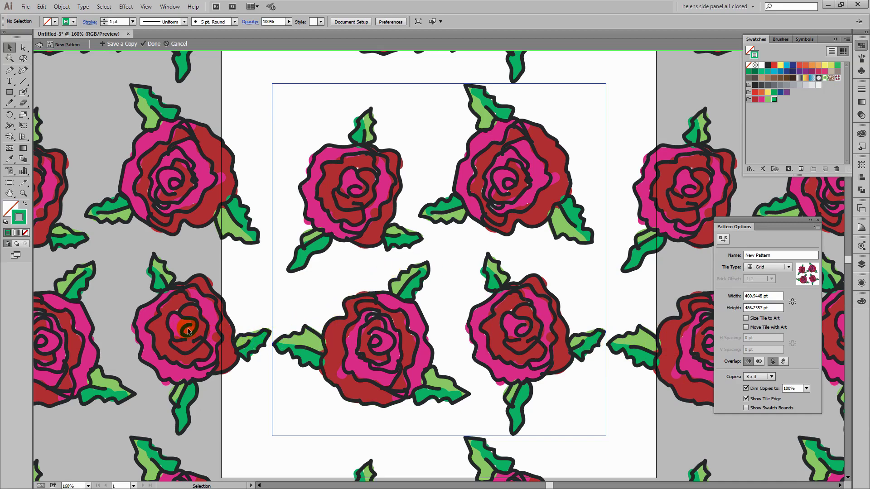
- Rotate the lower-left rose in the pattern tile clockwise so its right leaf points towards the tile's bottom edge
{"action": "left_click", "coordinate": [277, 350]}
{"action": "left_click", "coordinate": [323, 357]}
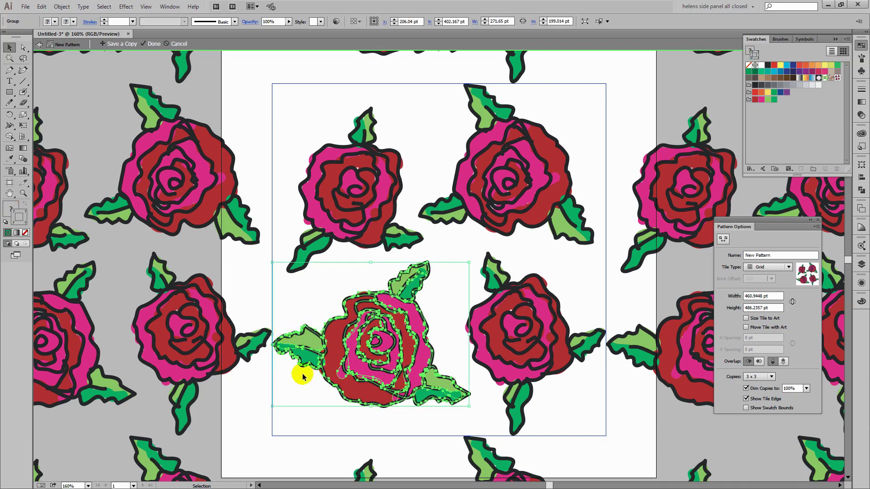
{"action": "left_click_drag", "start_coordinate": [472, 410], "coordinate": [456, 417]}
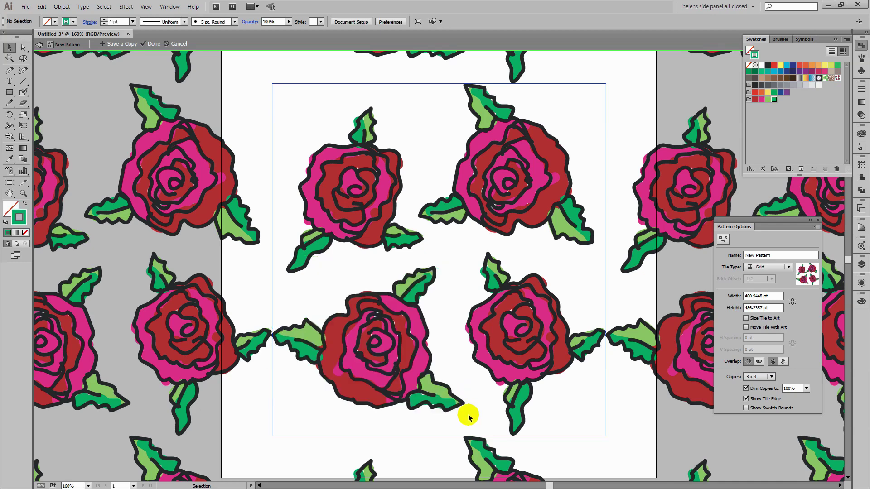
{"action": "left_click_drag", "start_coordinate": [463, 421], "coordinate": [421, 432]}
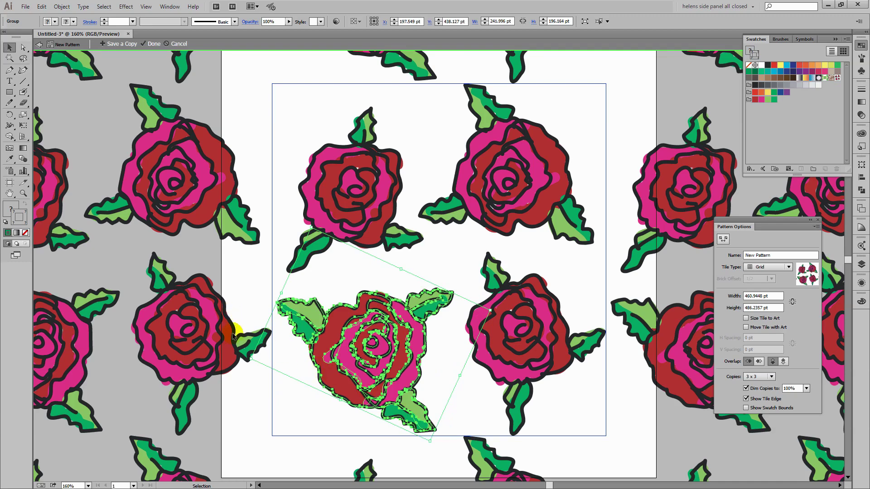
{"action": "left_click", "coordinate": [225, 343]}
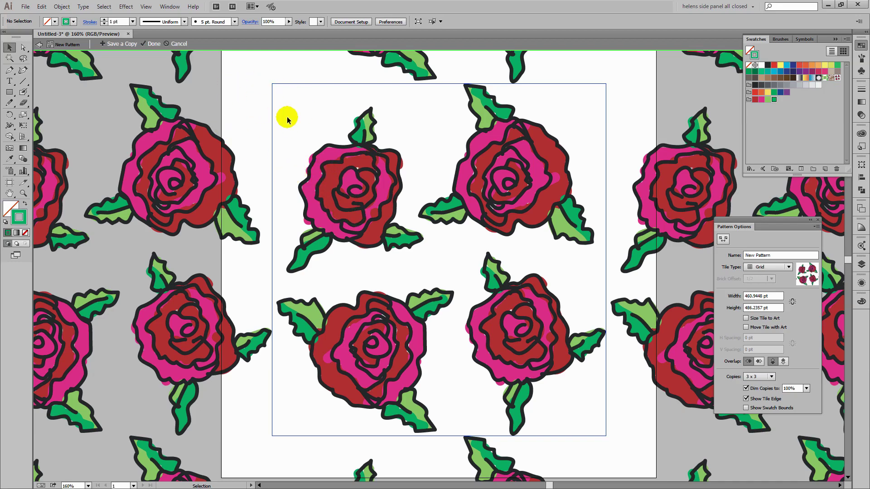
- Rotate the upper-left rose so its long leaf points up across the tile's top edge, and reposition it between its neighbours
{"action": "left_click", "coordinate": [329, 255]}
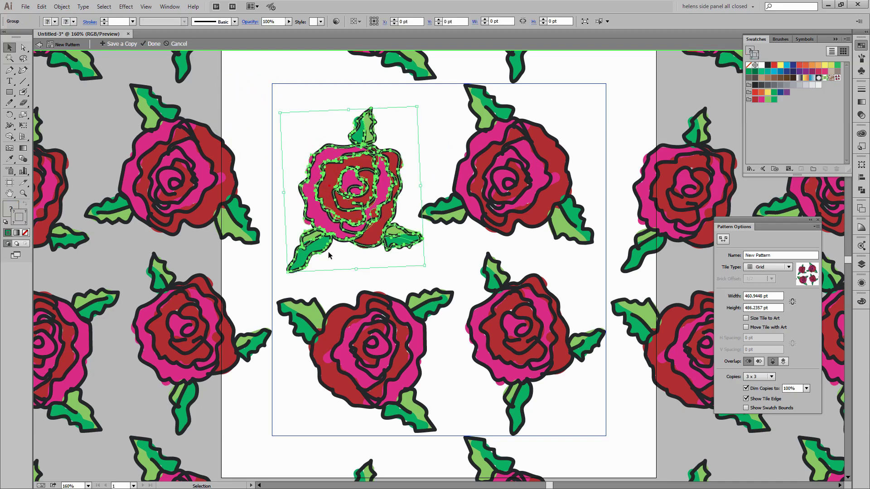
{"action": "left_click", "coordinate": [288, 280]}
{"action": "left_click_drag", "start_coordinate": [283, 273], "coordinate": [283, 116]}
{"action": "left_click_drag", "start_coordinate": [336, 191], "coordinate": [338, 172]}
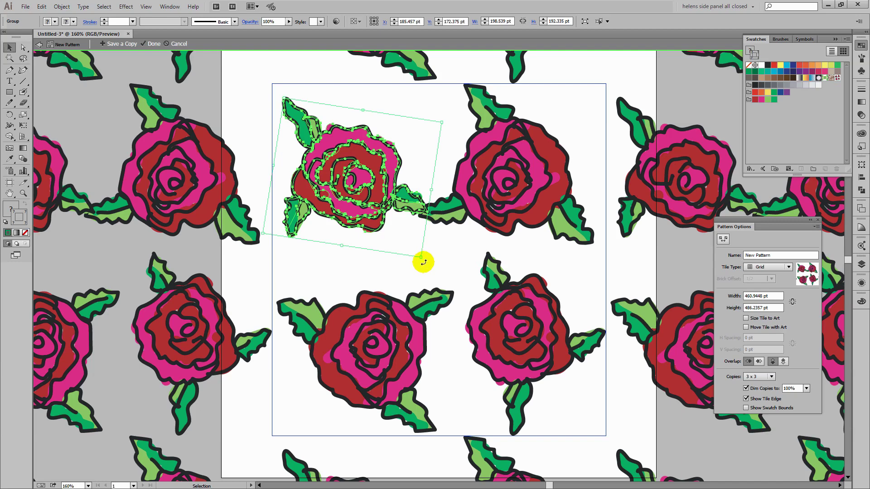
{"action": "left_click_drag", "start_coordinate": [423, 262], "coordinate": [365, 272]}
{"action": "left_click_drag", "start_coordinate": [336, 192], "coordinate": [332, 193]}
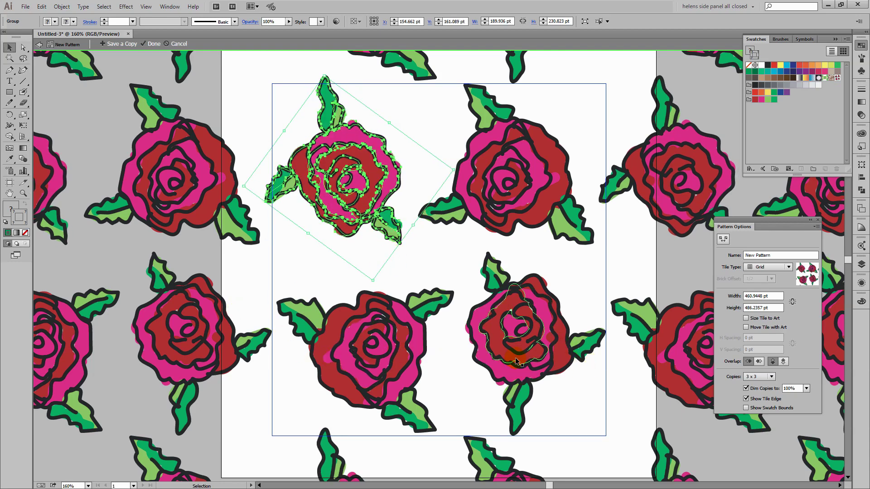
- Turn the lower-right rose slightly and shift it down and right so its leaves cross the tile edges
{"action": "left_click", "coordinate": [543, 372]}
{"action": "left_click", "coordinate": [542, 372]}
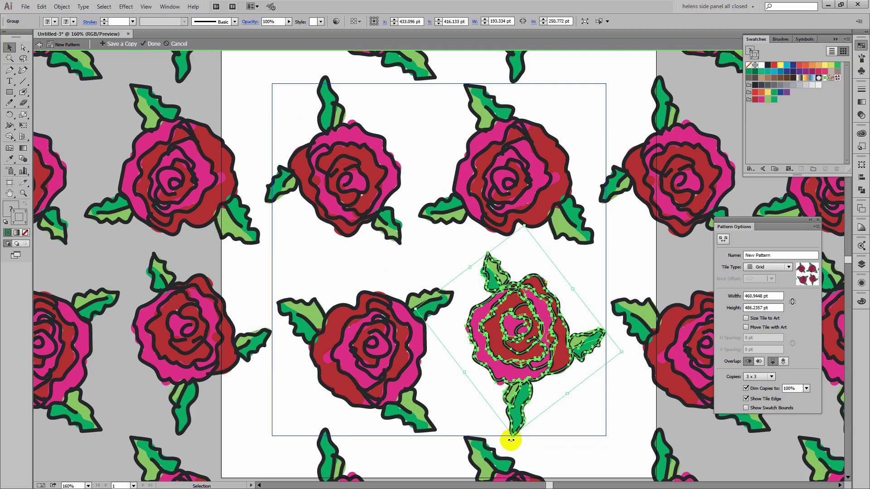
{"action": "left_click_drag", "start_coordinate": [511, 440], "coordinate": [520, 438]}
{"action": "left_click_drag", "start_coordinate": [494, 381], "coordinate": [517, 371]}
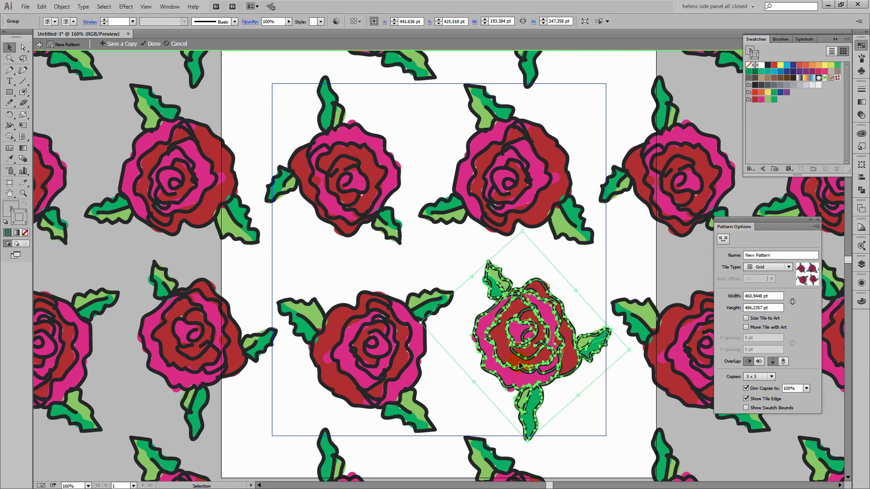
{"action": "left_click", "coordinate": [604, 421]}
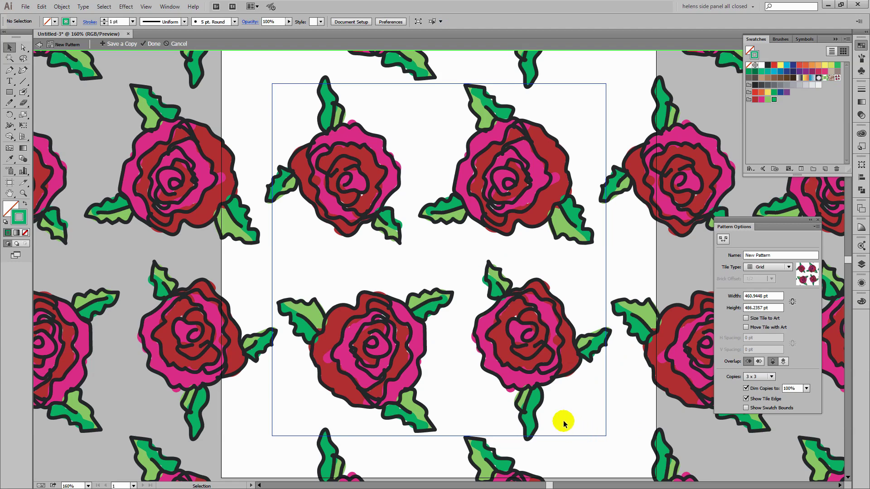
- Finish editing the pattern and move all four original roses off the artboard's left side
{"action": "left_click", "coordinate": [153, 44]}
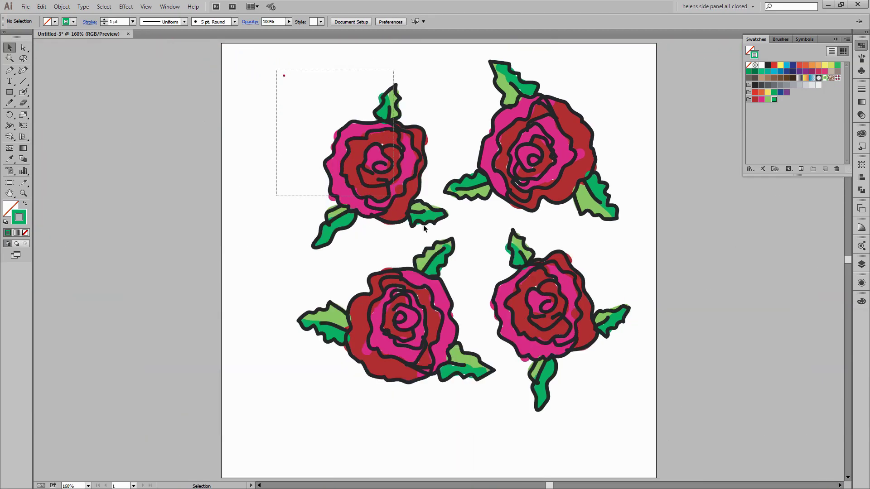
{"action": "left_click_drag", "start_coordinate": [423, 229], "coordinate": [603, 376]}
{"action": "left_click_drag", "start_coordinate": [578, 347], "coordinate": [128, 314]}
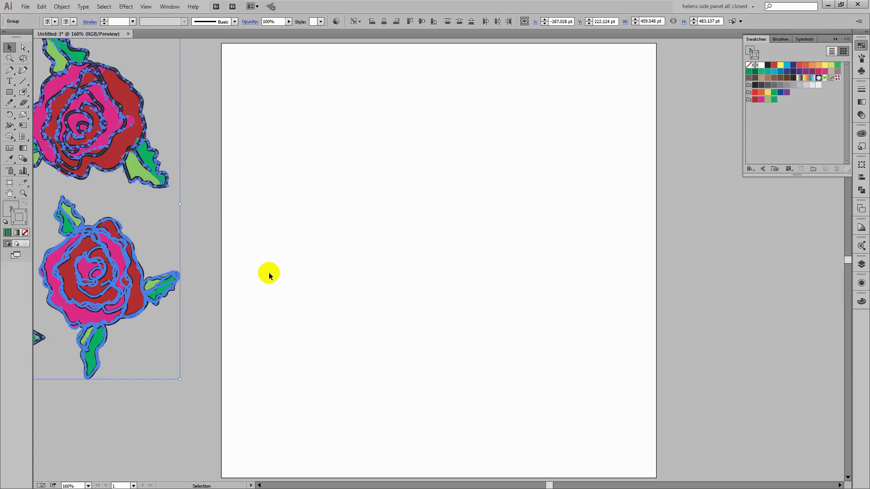
- Draw a 600 x 600 pt rectangle covering the artboard and fill it with the new rose pattern swatch, with no stroke
{"action": "left_click", "coordinate": [9, 94]}
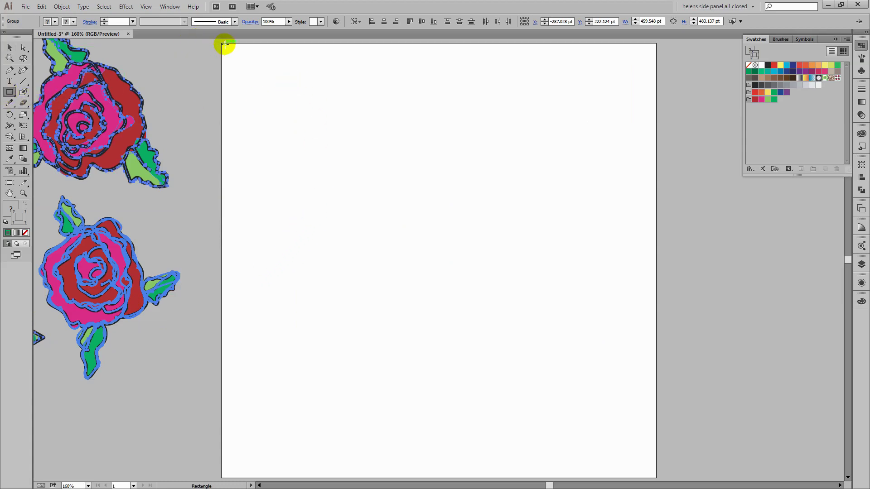
{"action": "left_click_drag", "start_coordinate": [219, 43], "coordinate": [655, 477]}
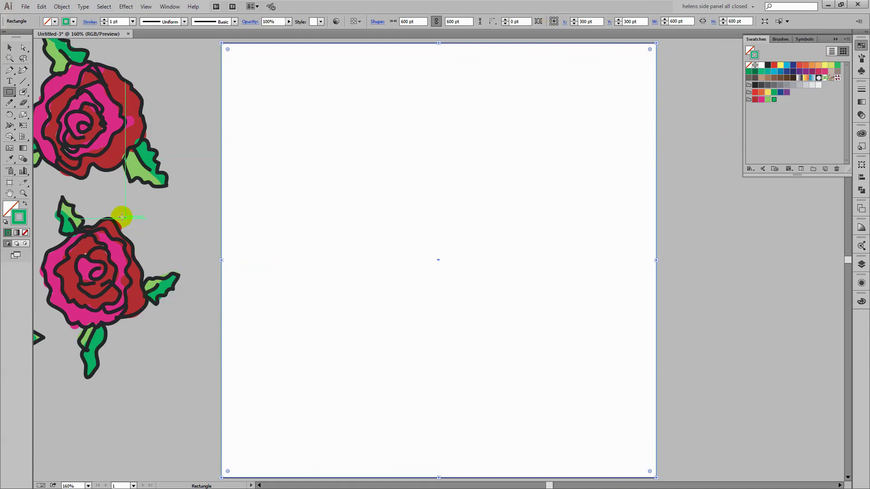
{"action": "left_click", "coordinate": [10, 208]}
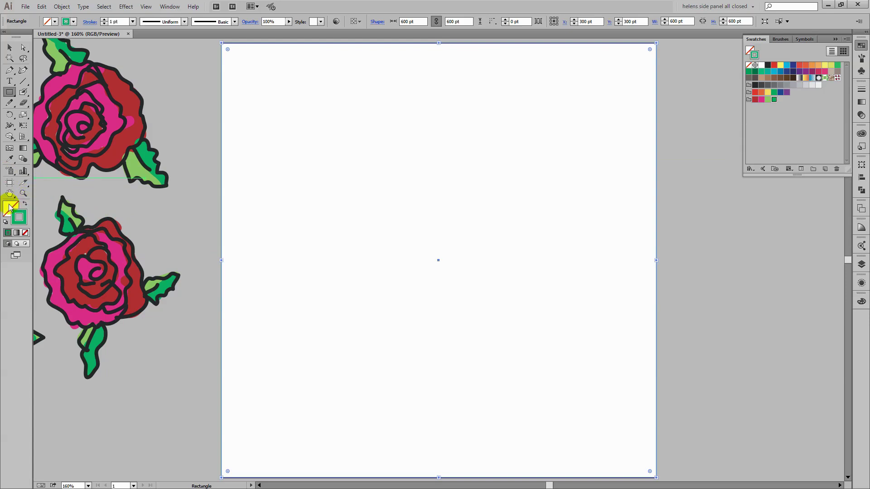
{"action": "left_click", "coordinate": [25, 206]}
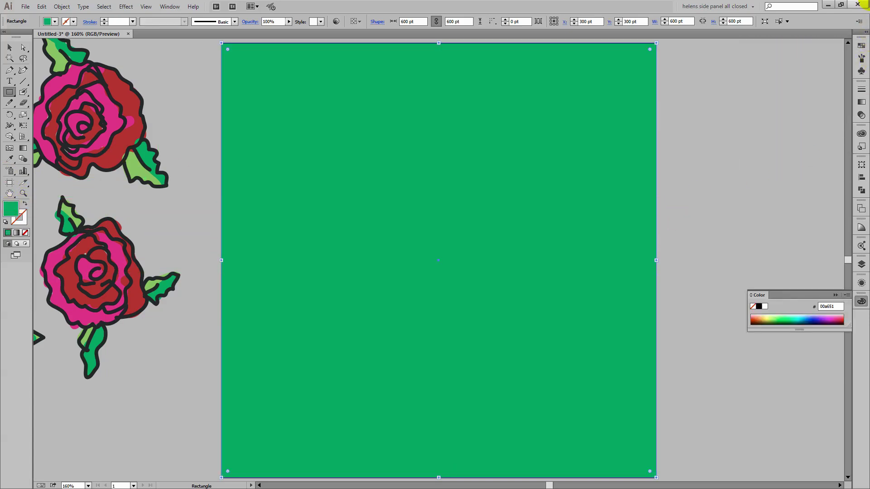
{"action": "left_click", "coordinate": [861, 47]}
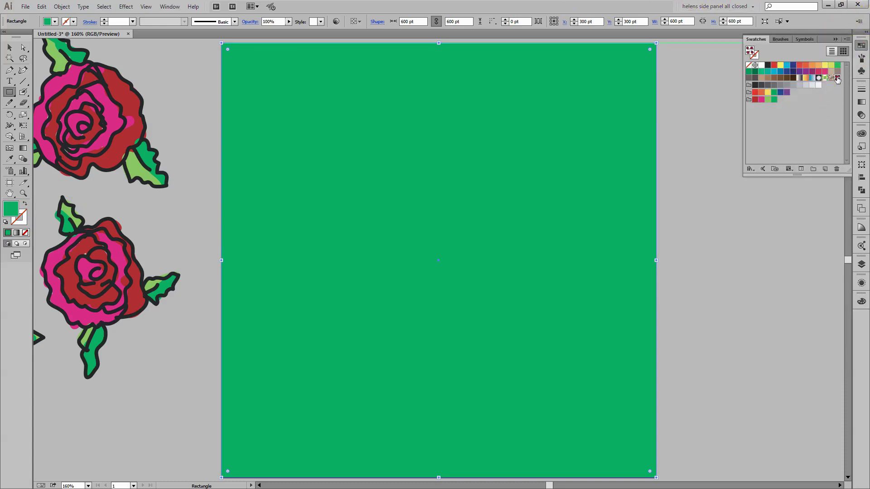
{"action": "left_click", "coordinate": [837, 79]}
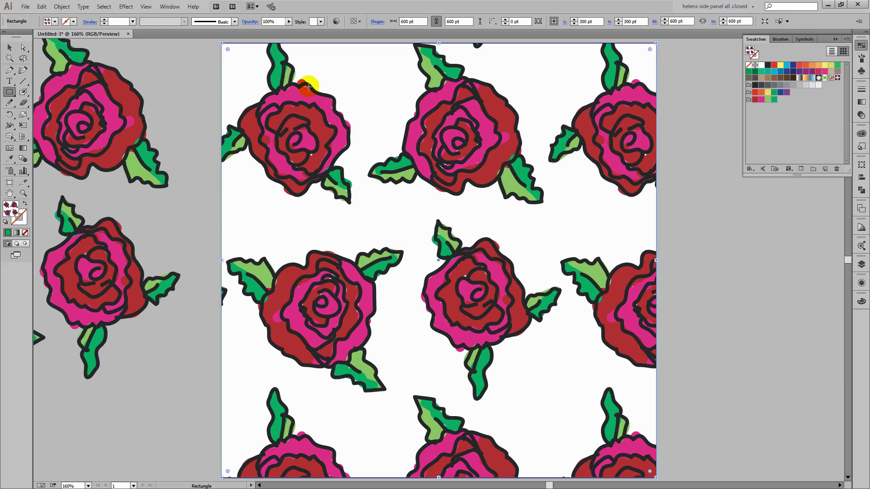
- Scale only the pattern inside the rectangle uniformly to 35%, leaving the rectangle itself untransformed, with the preview on
{"action": "double_click", "coordinate": [57, 8]}
{"action": "left_click", "coordinate": [57, 8]}
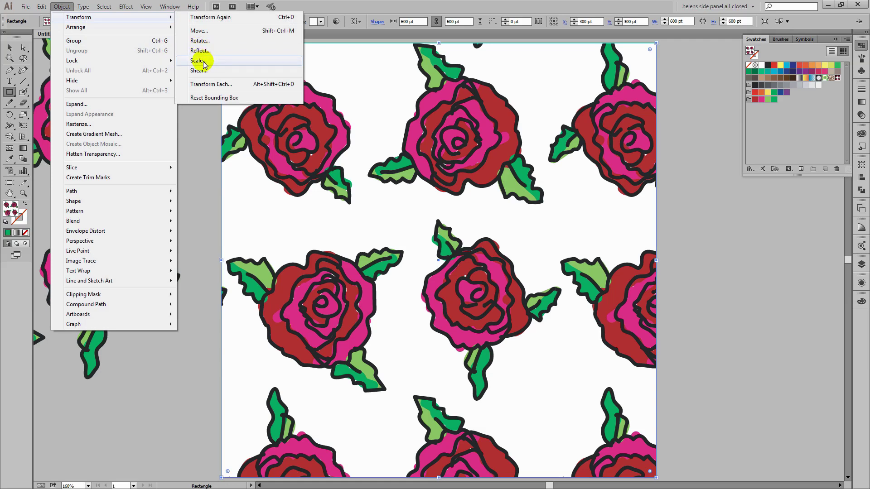
{"action": "left_click", "coordinate": [199, 61]}
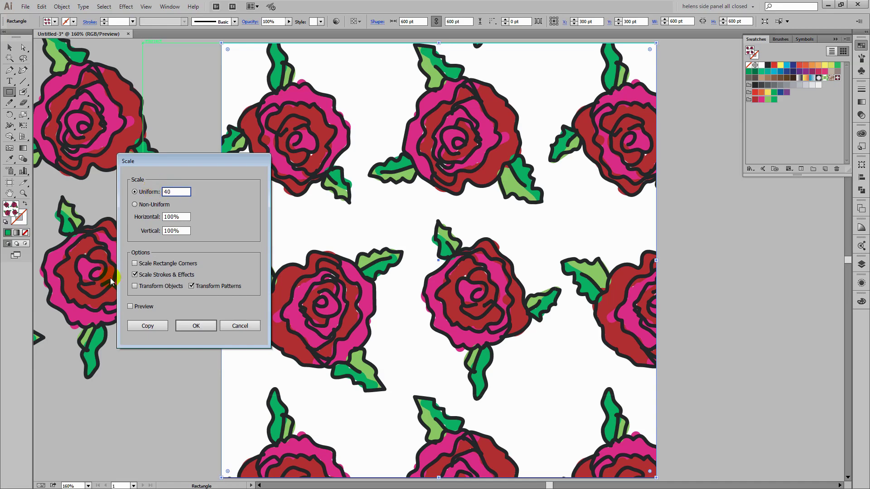
{"action": "left_click", "coordinate": [136, 307]}
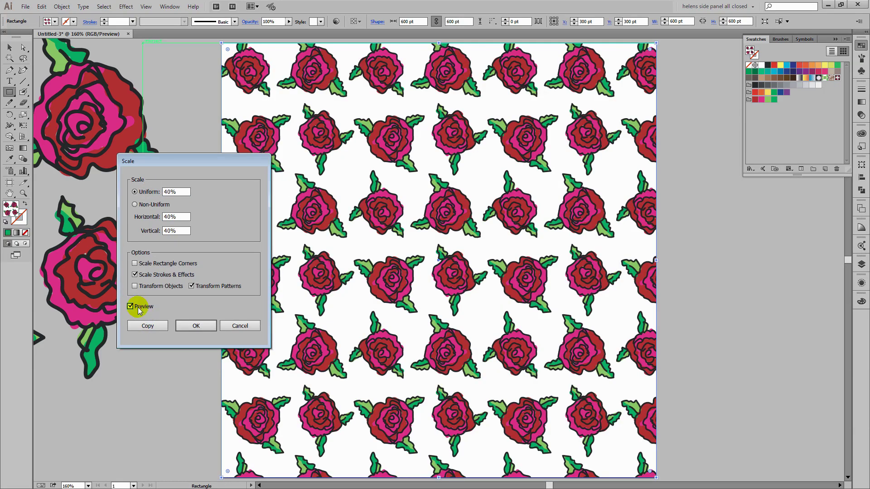
{"action": "double_click", "coordinate": [183, 191]}
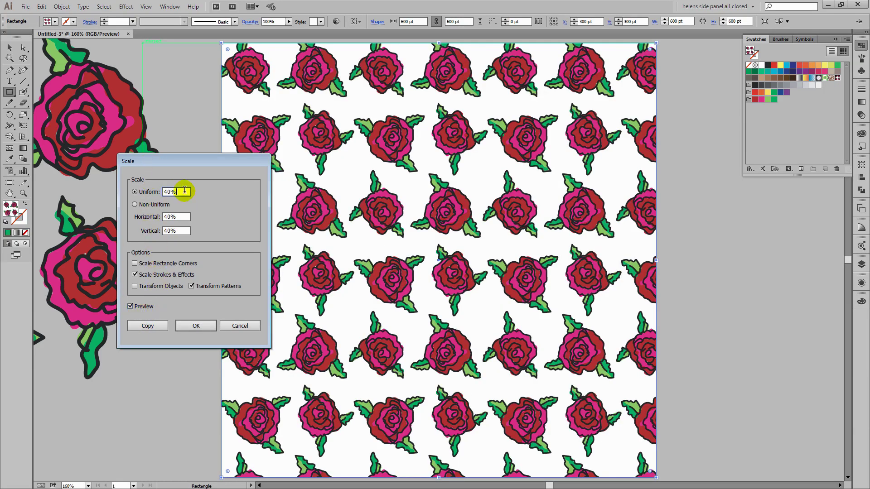
{"action": "type", "text": "35"}
{"action": "key", "text": "Tab"}
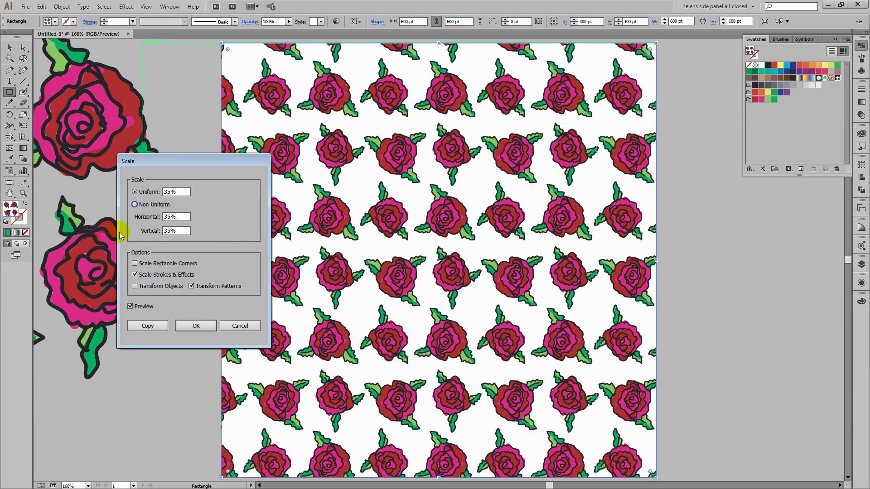
{"action": "left_click", "coordinate": [195, 326]}
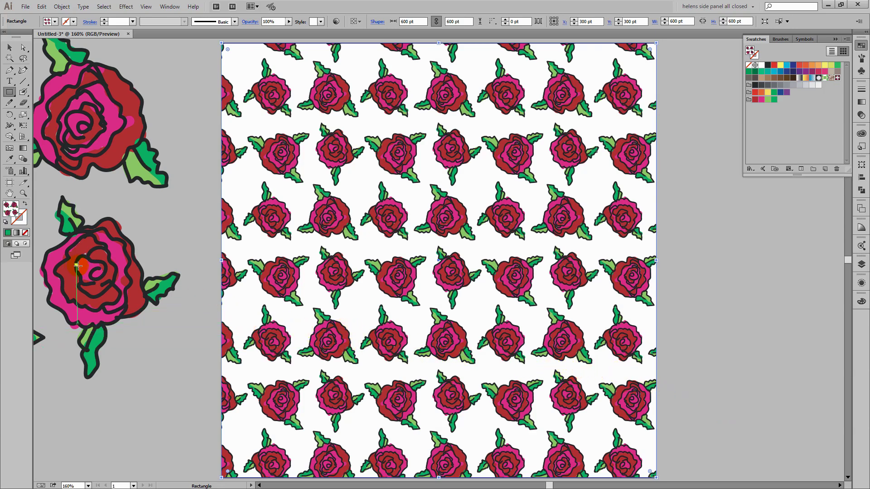
- Draw a blue circle about 27 pt across with no stroke, on the empty canvas to the right of the artboard
{"action": "left_click_drag", "start_coordinate": [9, 92], "coordinate": [37, 111]}
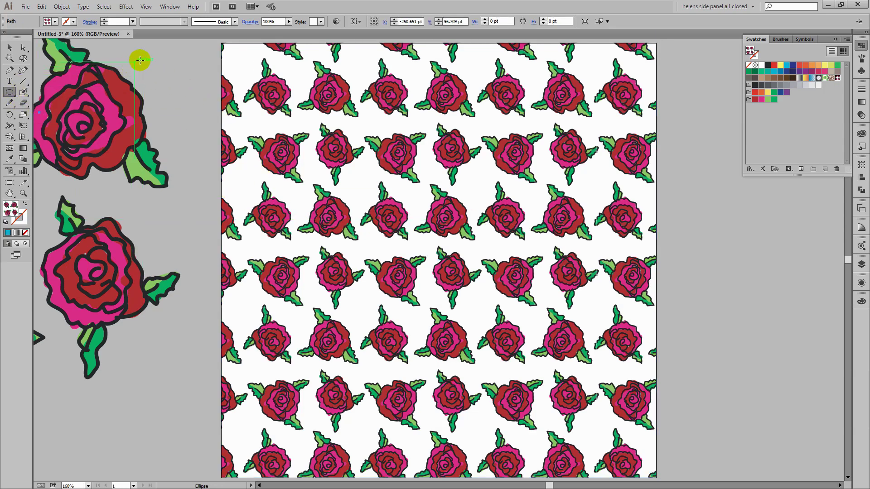
{"action": "left_click", "coordinate": [9, 47]}
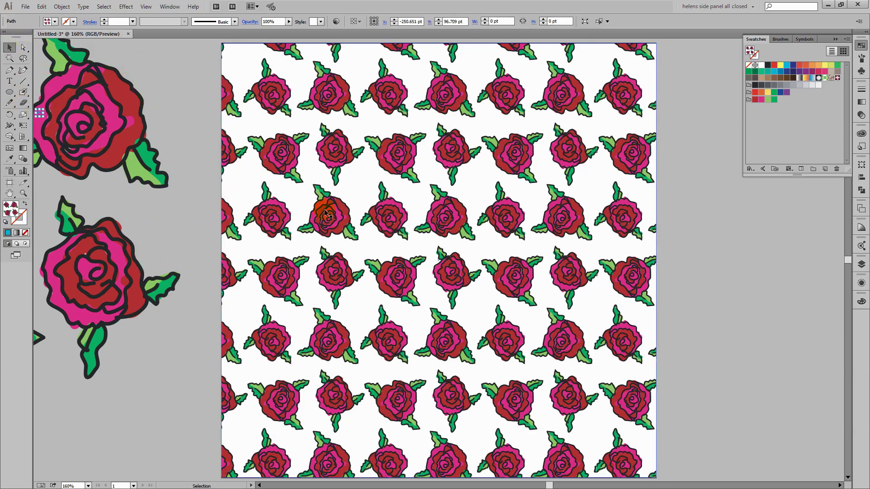
{"action": "left_click", "coordinate": [801, 301]}
{"action": "left_click", "coordinate": [727, 266]}
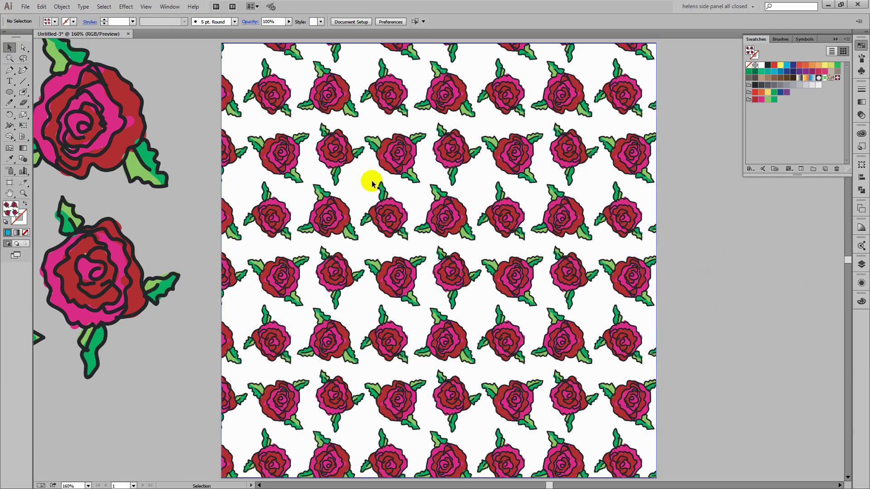
{"action": "left_click", "coordinate": [9, 92]}
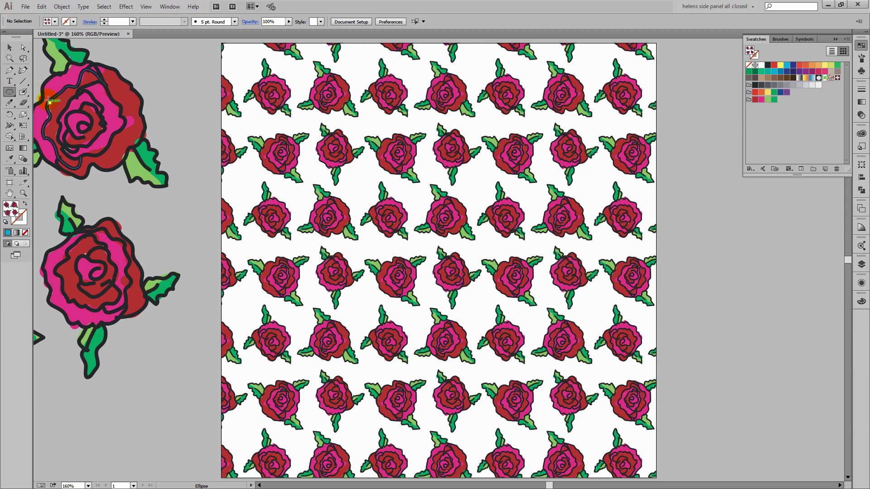
{"action": "left_click", "coordinate": [117, 146]}
{"action": "left_click", "coordinate": [773, 72]}
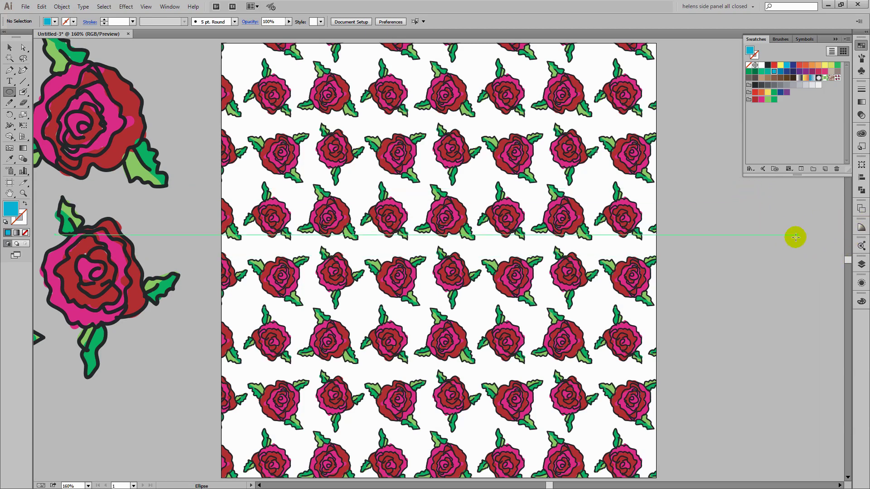
{"action": "left_click_drag", "start_coordinate": [694, 240], "coordinate": [713, 261]}
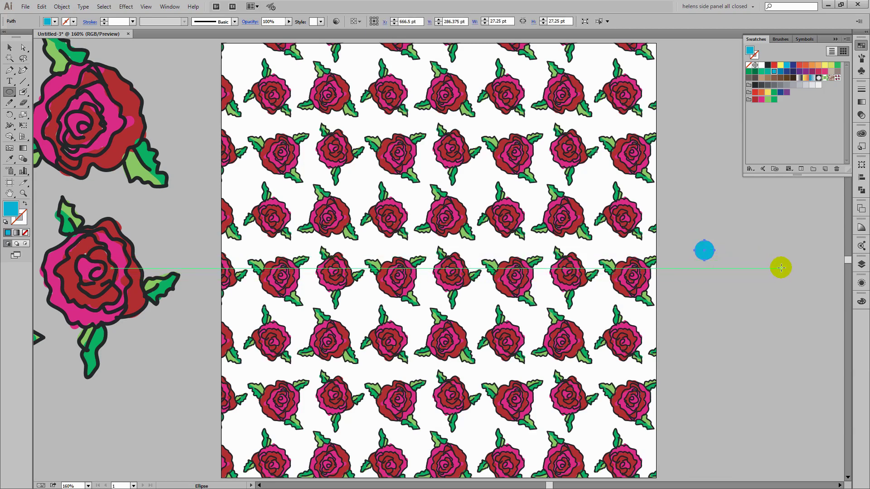
- Make a new pattern from the blue circle and dismiss the notice about the added swatch
{"action": "left_click", "coordinate": [61, 7]}
{"action": "mouse_move", "coordinate": [77, 212]}
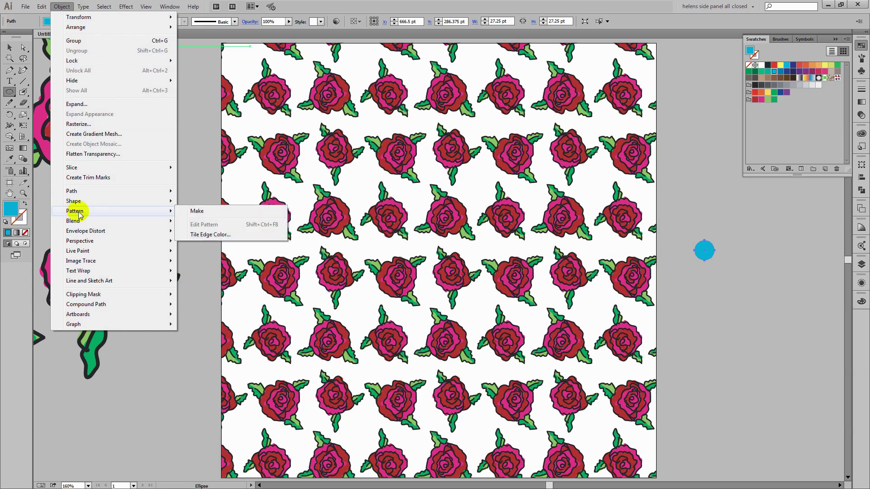
{"action": "left_click", "coordinate": [206, 213]}
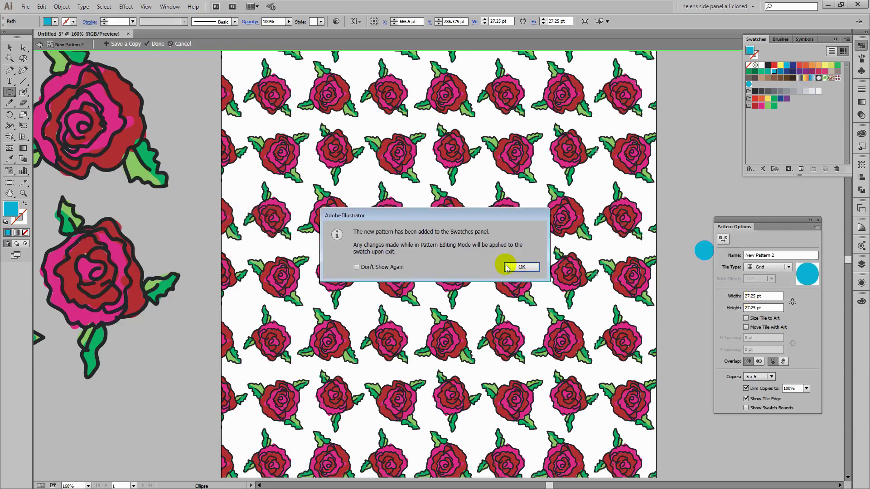
{"action": "left_click", "coordinate": [521, 267]}
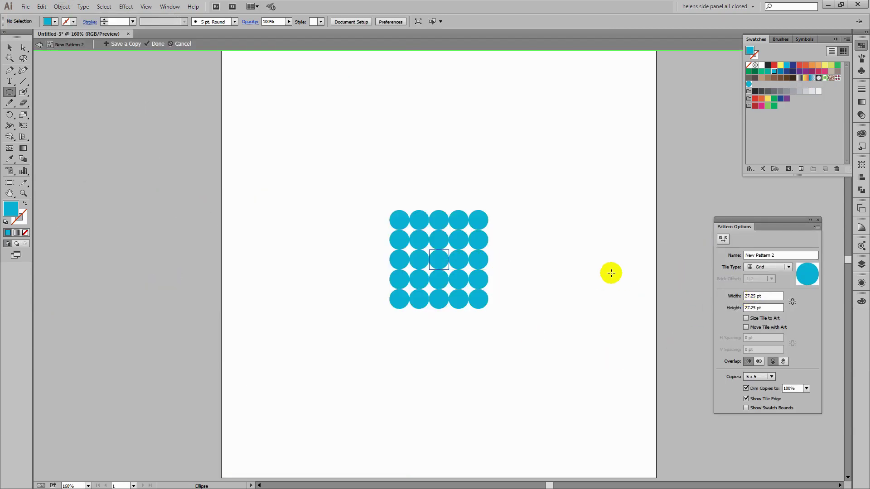
- Link the pattern tile's width and height, set them to 70 pt, and change the tile type to Brick by Row
{"action": "left_click", "coordinate": [752, 295]}
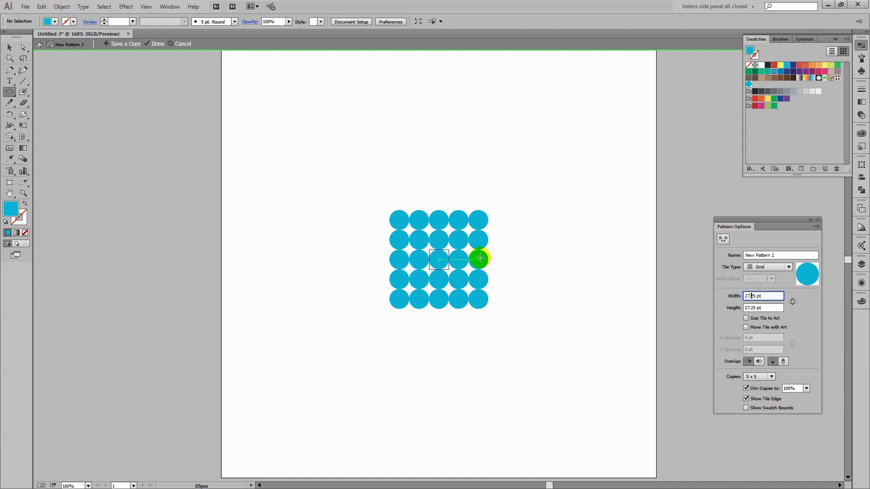
{"action": "left_click", "coordinate": [792, 302]}
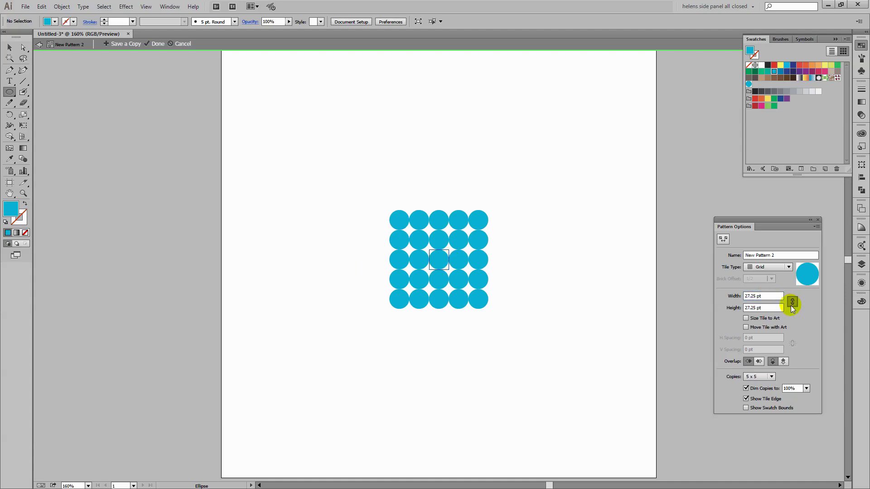
{"action": "left_click", "coordinate": [755, 296]}
{"action": "double_click", "coordinate": [752, 296]}
{"action": "type", "text": "60"}
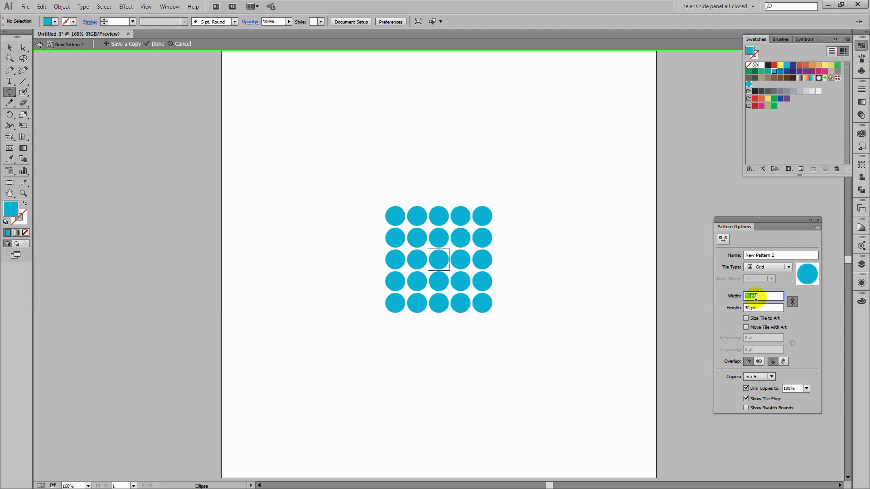
{"action": "key", "text": "Return"}
{"action": "type", "text": "70"}
{"action": "key", "text": "Return"}
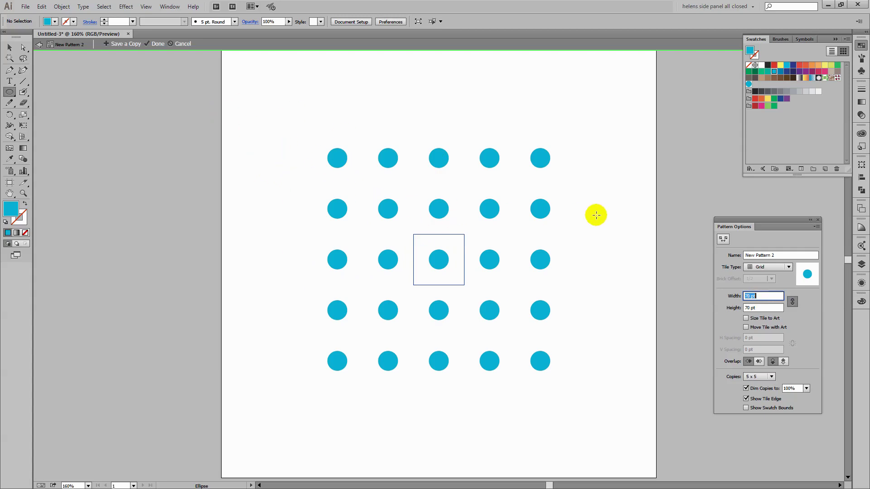
{"action": "left_click", "coordinate": [788, 266]}
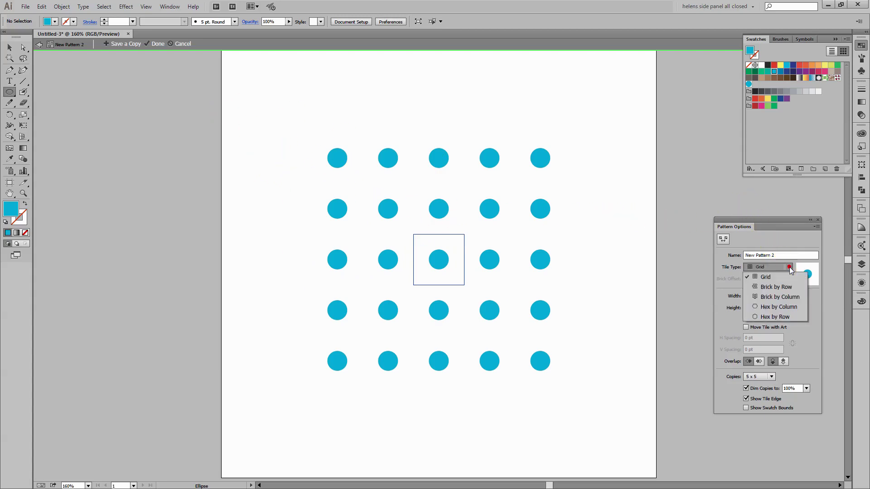
{"action": "left_click", "coordinate": [784, 290]}
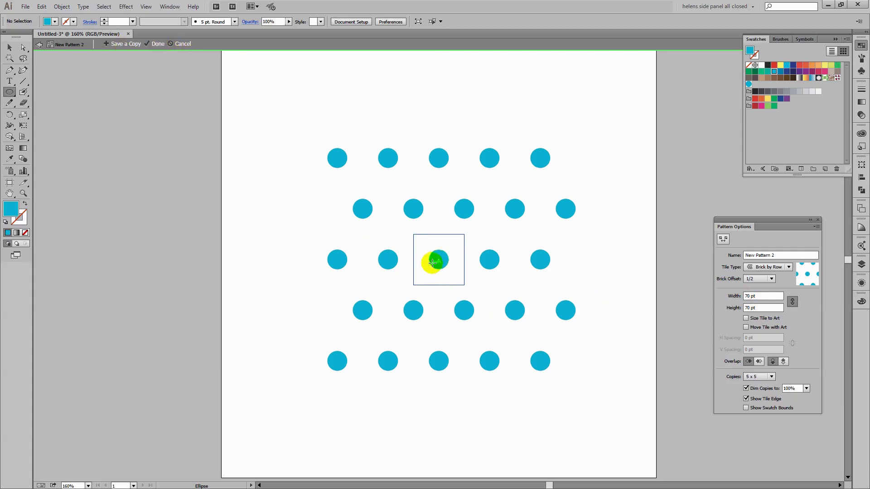
- Recolour the dot in the pattern tile white and finish editing the pattern
{"action": "left_click", "coordinate": [9, 47]}
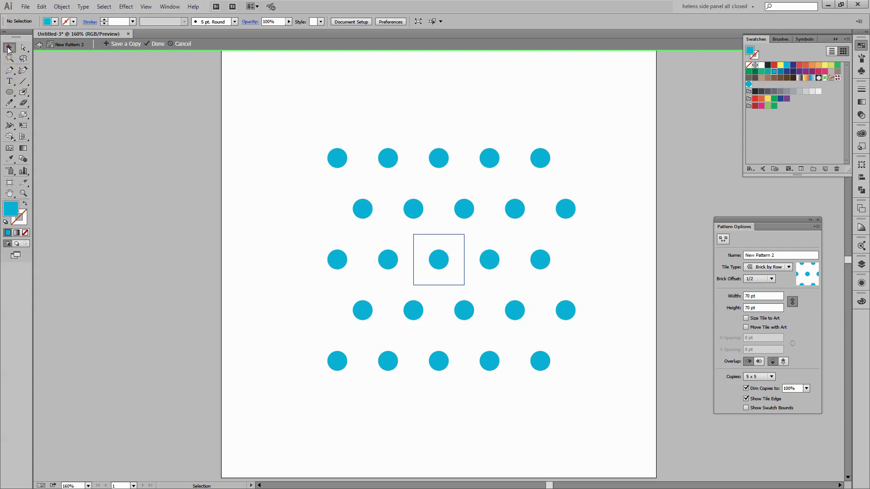
{"action": "left_click", "coordinate": [434, 266]}
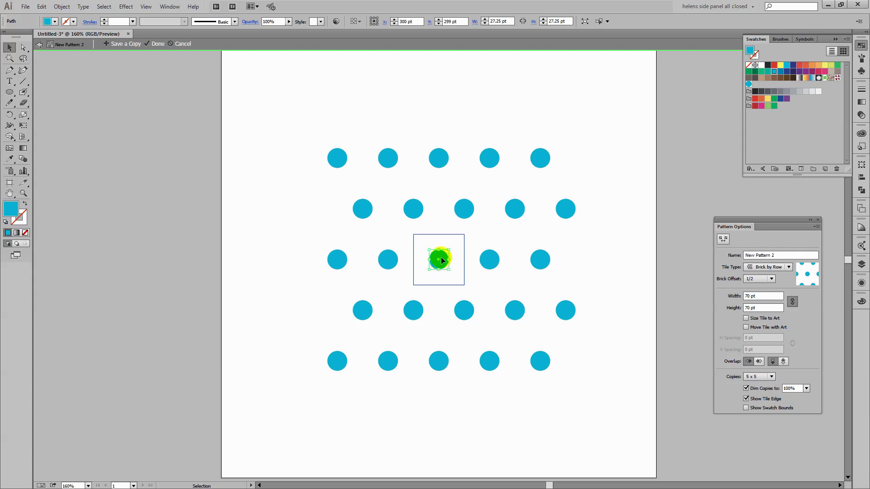
{"action": "left_click", "coordinate": [762, 66]}
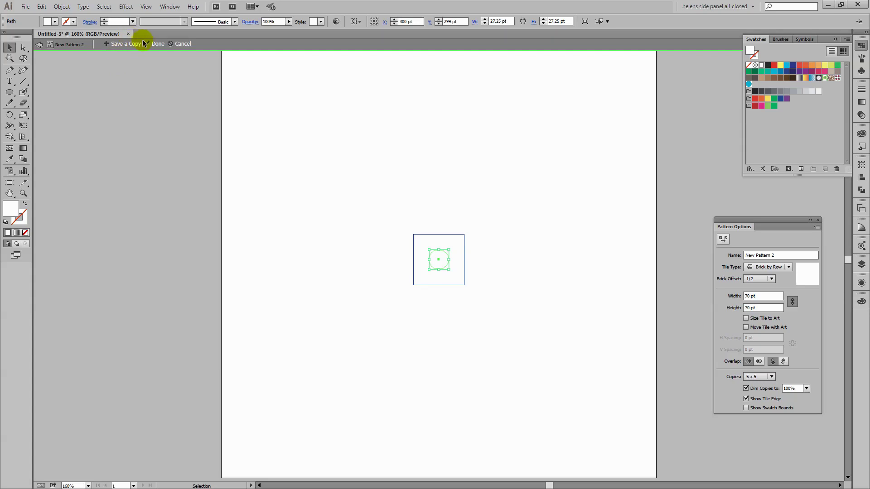
{"action": "left_click", "coordinate": [157, 45]}
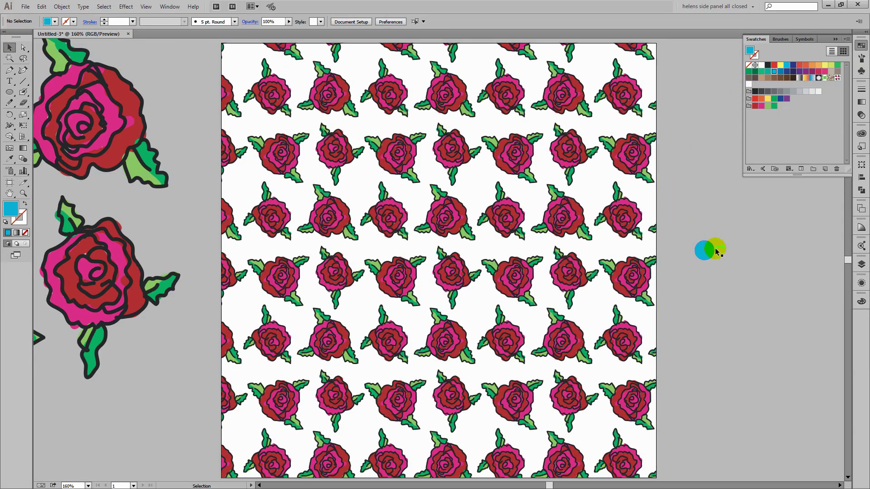
- Delete the blue circle beside the artboard and select the rose-patterned rectangle
{"action": "left_click_drag", "start_coordinate": [724, 265], "coordinate": [725, 288]}
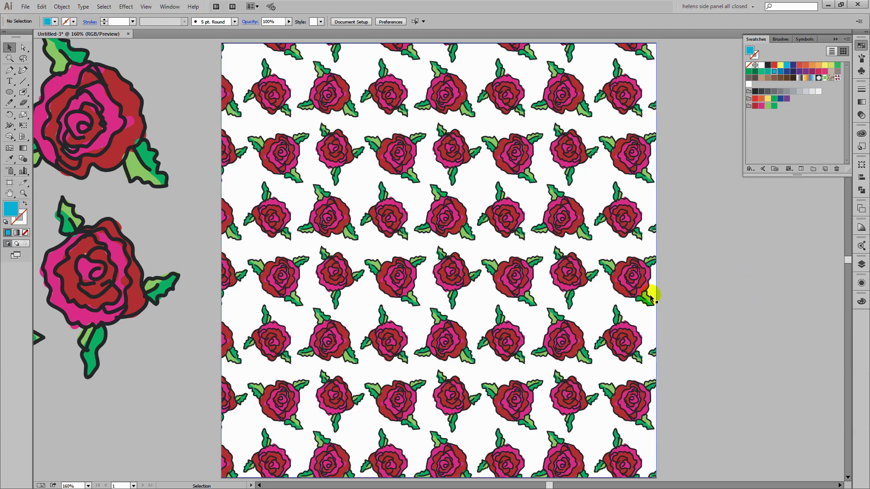
{"action": "left_click", "coordinate": [860, 265]}
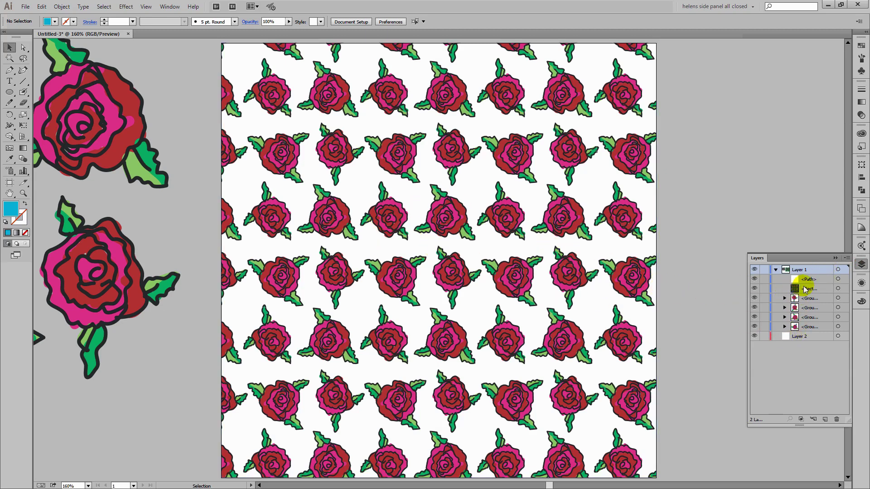
{"action": "left_click", "coordinate": [837, 289]}
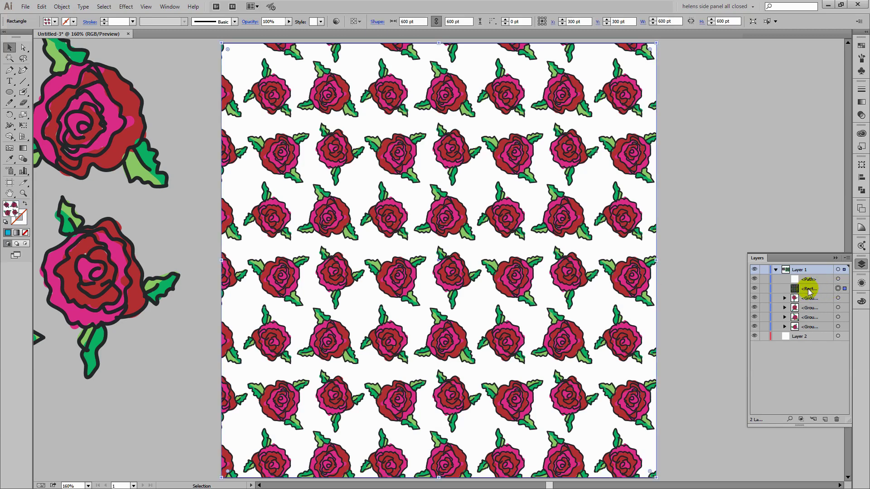
- Add a second fill beneath the rectangle's rose pattern fill and set it to the white dot swatch New Pattern 2
{"action": "left_click", "coordinate": [861, 282]}
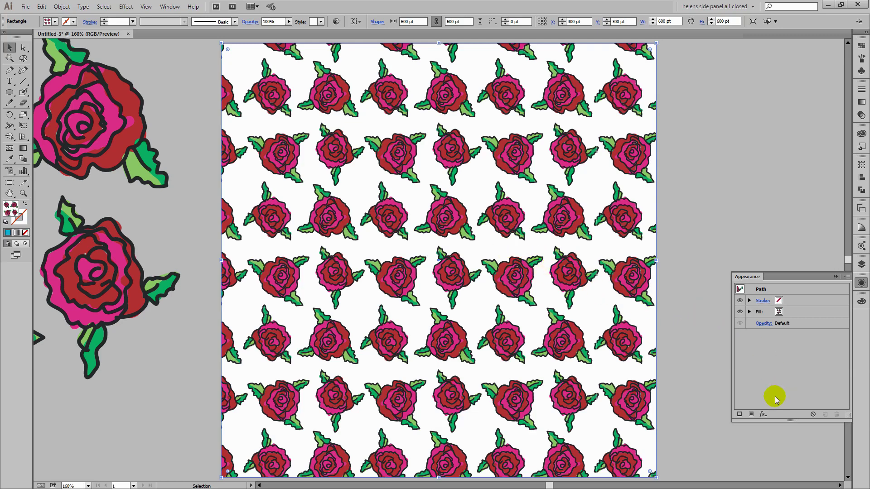
{"action": "left_click", "coordinate": [751, 415]}
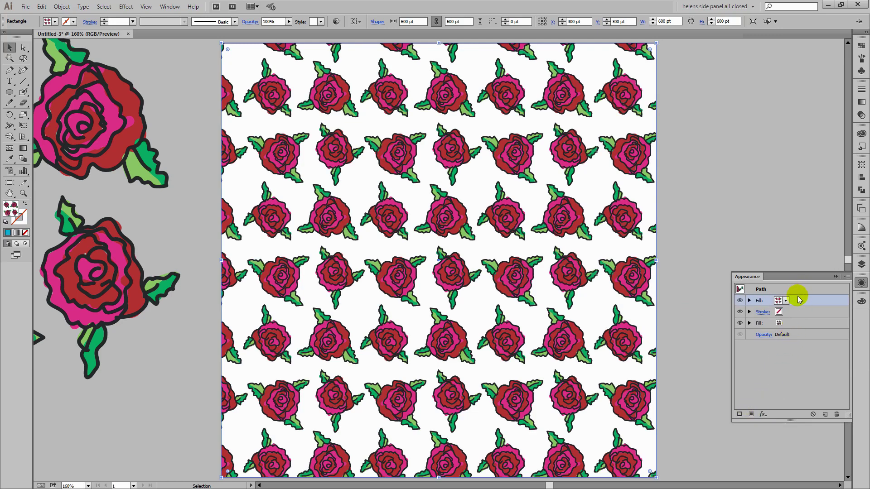
{"action": "left_click_drag", "start_coordinate": [797, 300], "coordinate": [792, 327]}
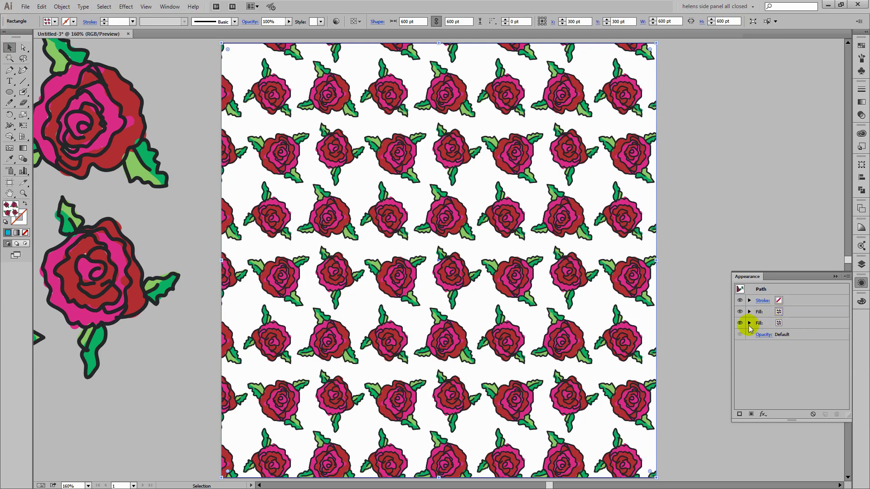
{"action": "left_click", "coordinate": [775, 323]}
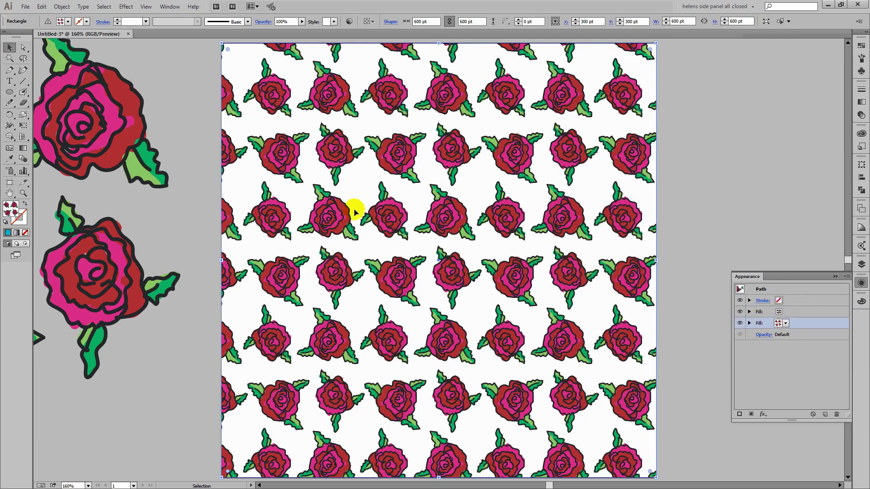
{"action": "left_click", "coordinate": [787, 324]}
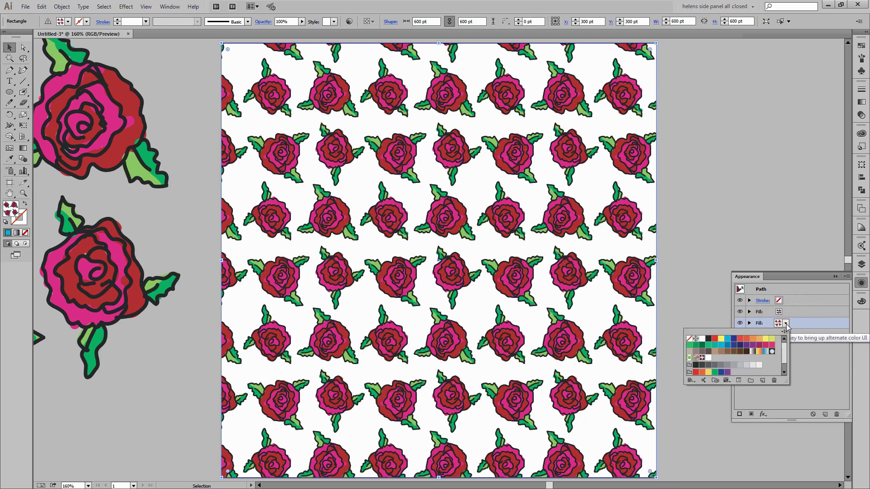
{"action": "left_click", "coordinate": [705, 358]}
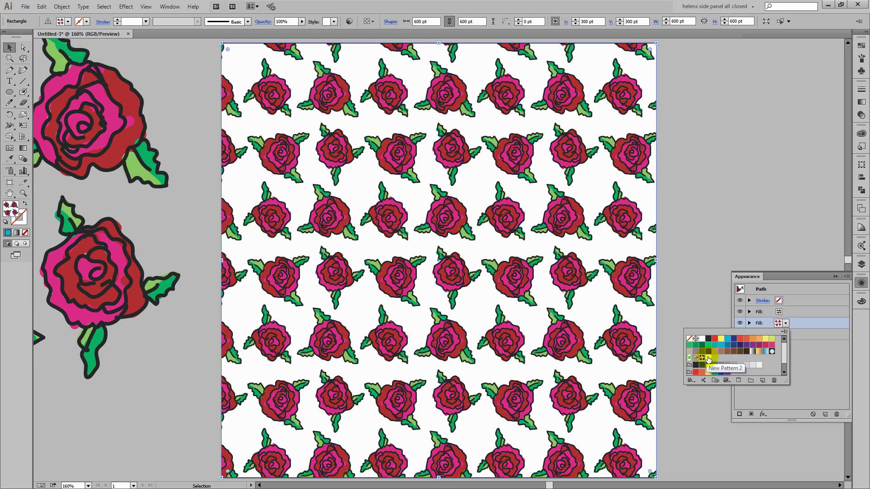
{"action": "left_click", "coordinate": [802, 354]}
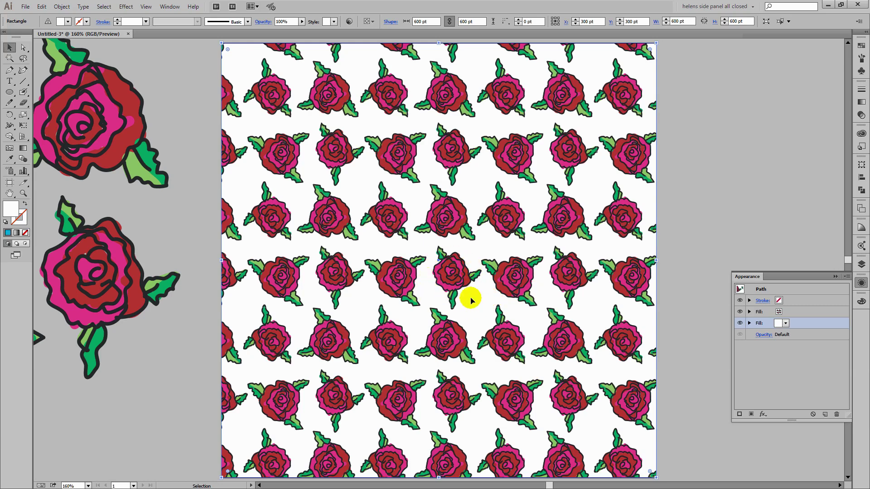
- Add a third fill to the rectangle and place it beneath the white dot pattern fill
{"action": "left_click", "coordinate": [511, 284]}
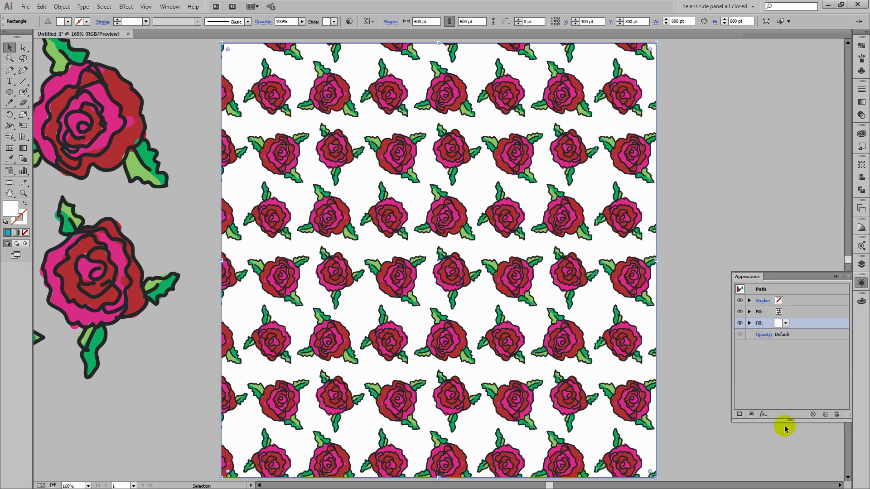
{"action": "left_click", "coordinate": [751, 415]}
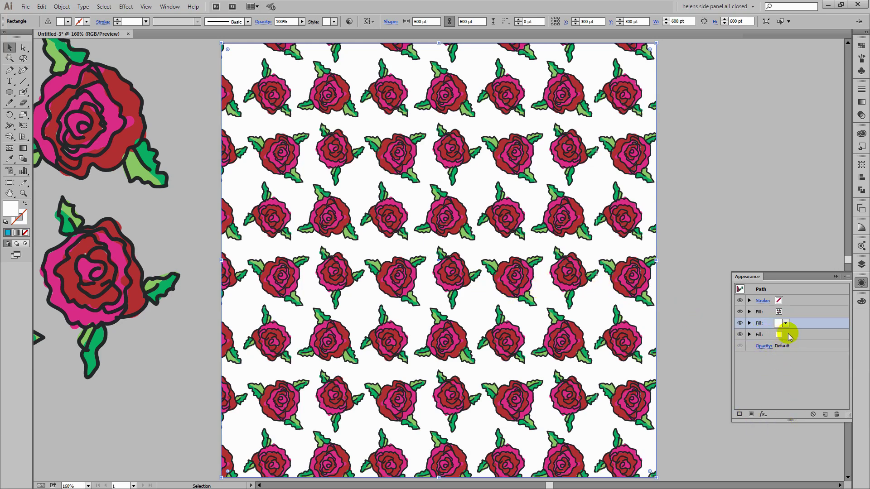
{"action": "left_click_drag", "start_coordinate": [794, 320], "coordinate": [796, 342]}
{"action": "left_click", "coordinate": [784, 337]}
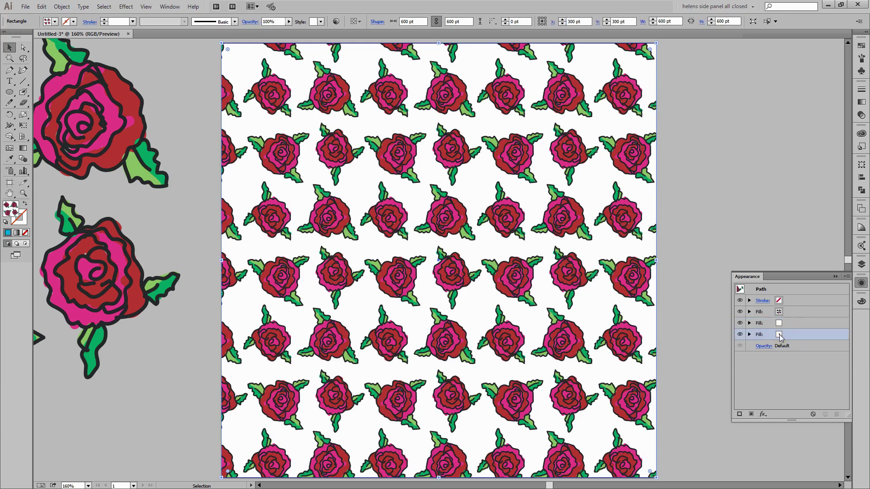
- Try the CMYK Yellow swatch on the rectangle's lowest fill, and settle on the light orange swatch
{"action": "left_click", "coordinate": [785, 336]}
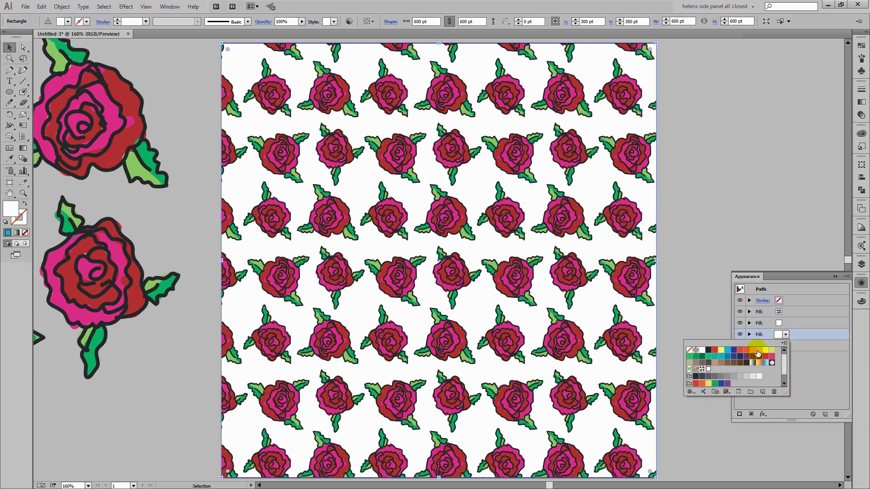
{"action": "left_click", "coordinate": [720, 351]}
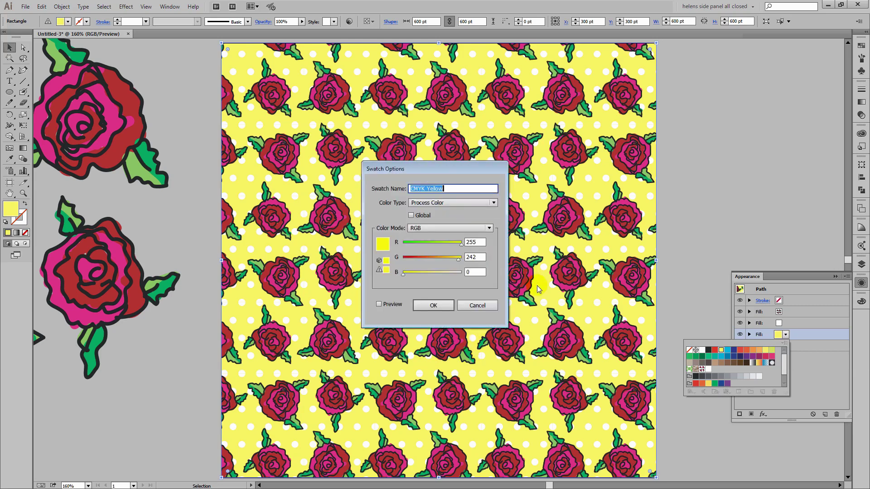
{"action": "left_click", "coordinate": [477, 305]}
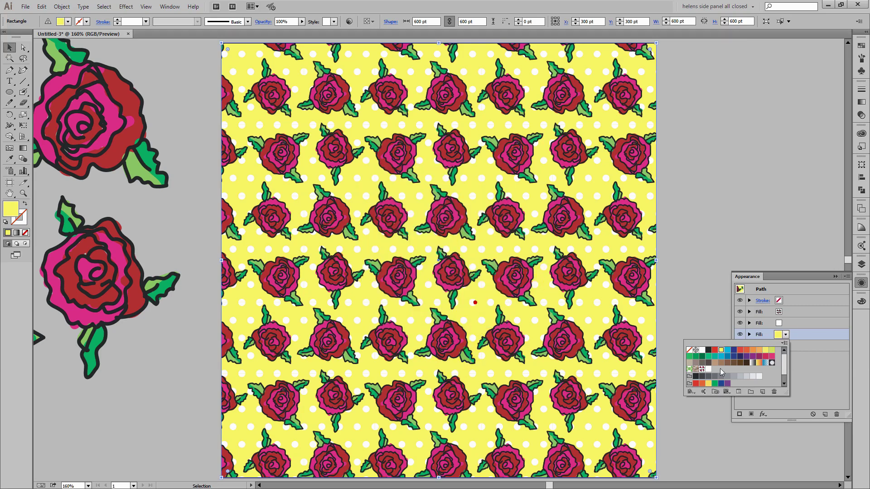
{"action": "left_click", "coordinate": [752, 353]}
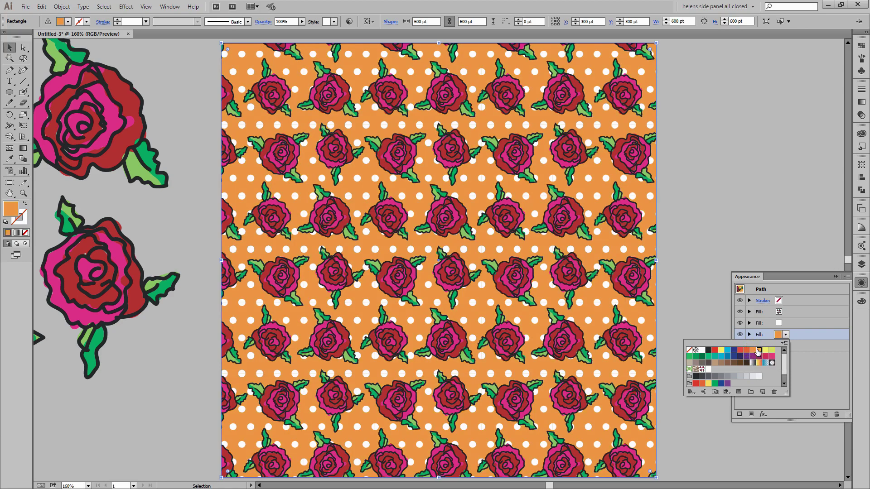
{"action": "left_click", "coordinate": [757, 351]}
{"action": "left_click", "coordinate": [810, 375]}
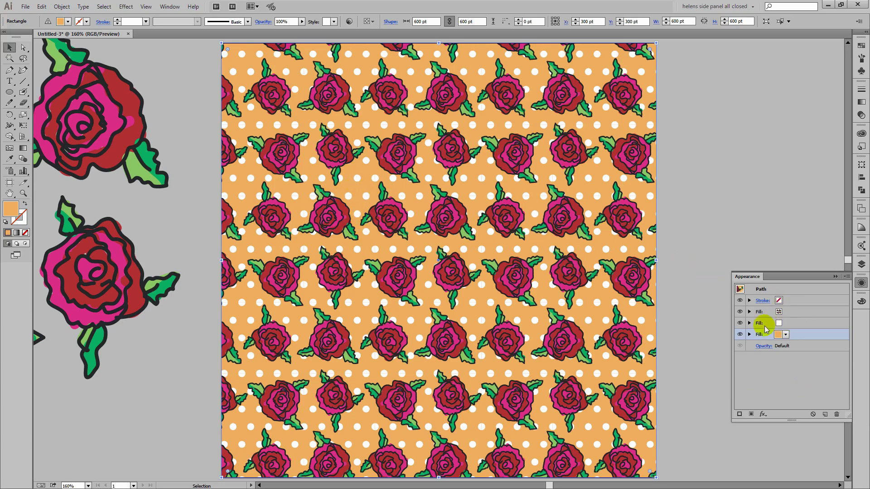
- Scale only the white dot pattern fill uniformly to 50%, transforming patterns but not objects
{"action": "left_click", "coordinate": [765, 324]}
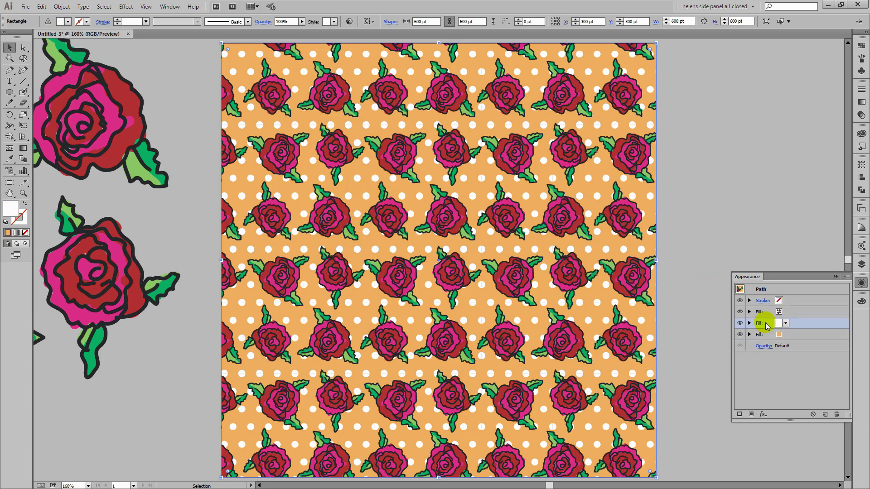
{"action": "left_click", "coordinate": [60, 7]}
{"action": "mouse_move", "coordinate": [86, 18]}
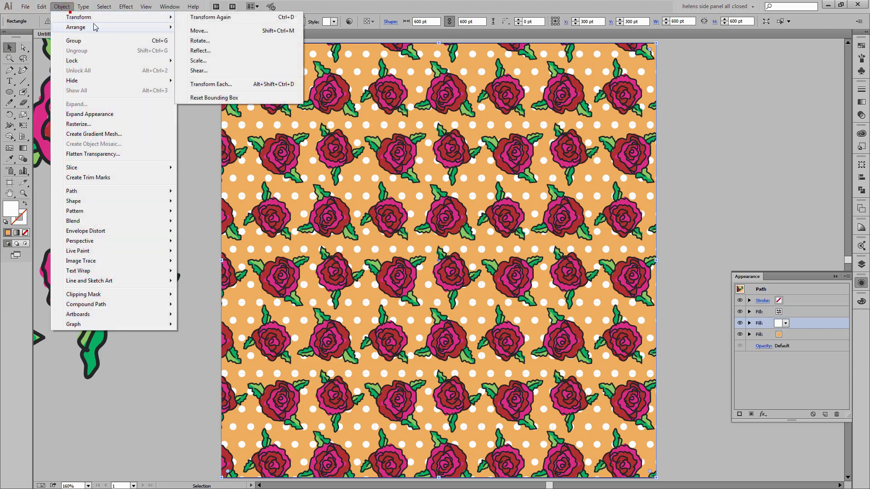
{"action": "left_click", "coordinate": [194, 61]}
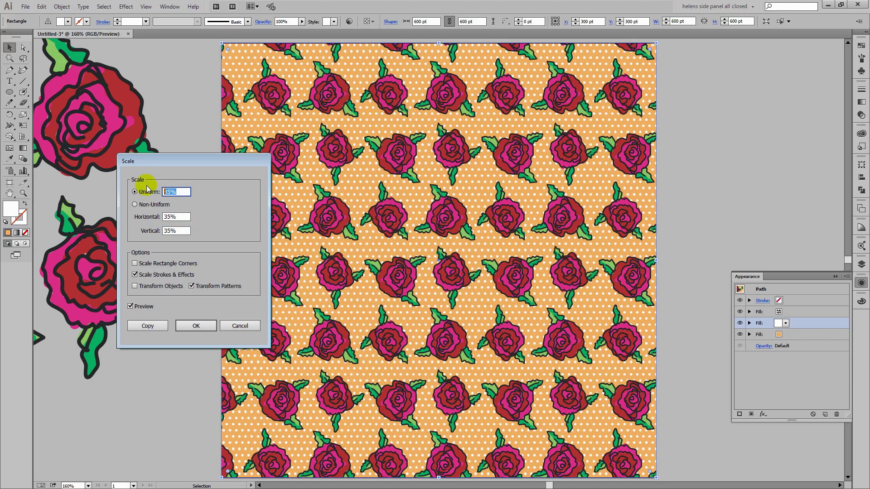
{"action": "type", "text": "50"}
{"action": "key", "text": "Tab"}
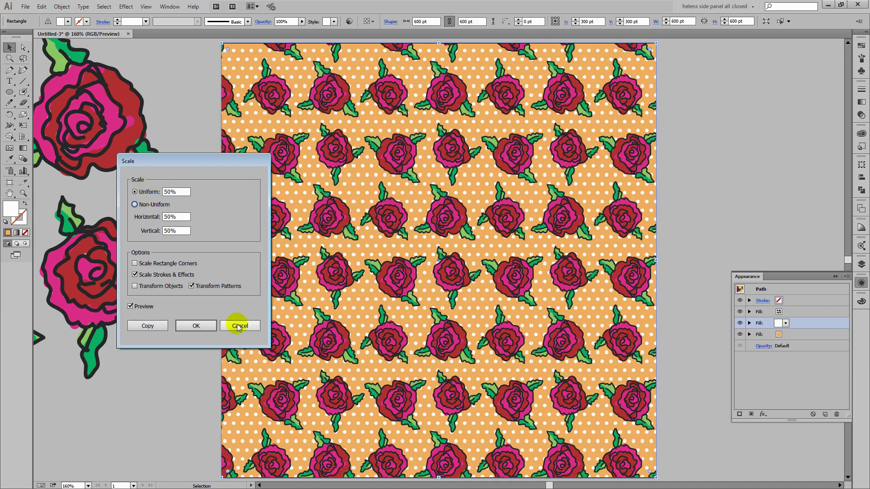
{"action": "left_click", "coordinate": [196, 326]}
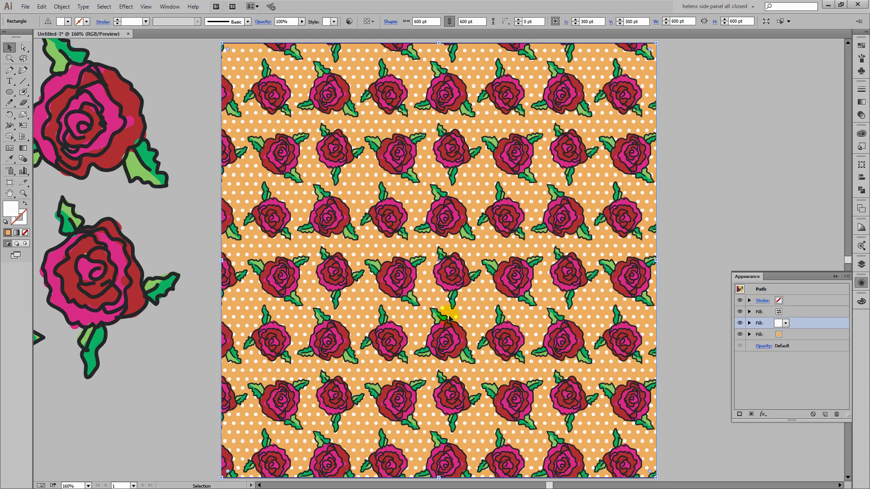
- Try the blue swatch C=70 M=15 Y=0 K=0 on the rectangle's lowest fill, and restore its light orange colour
{"action": "left_click", "coordinate": [777, 314]}
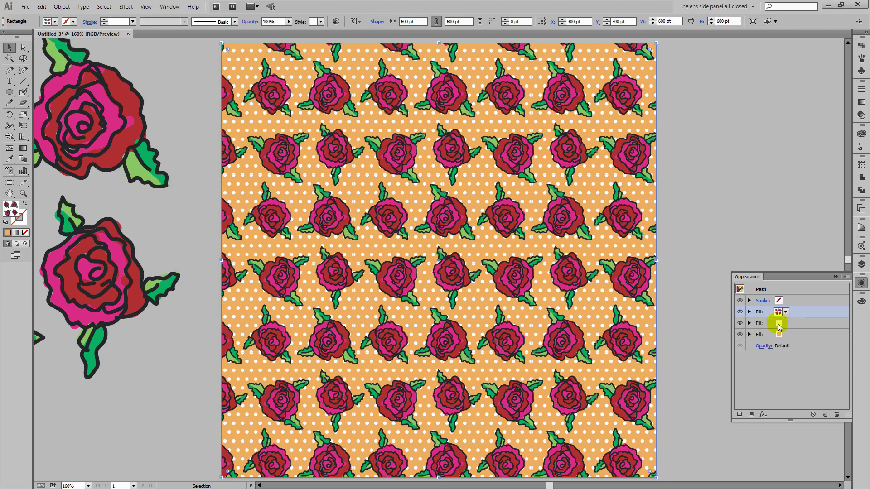
{"action": "left_click", "coordinate": [778, 324]}
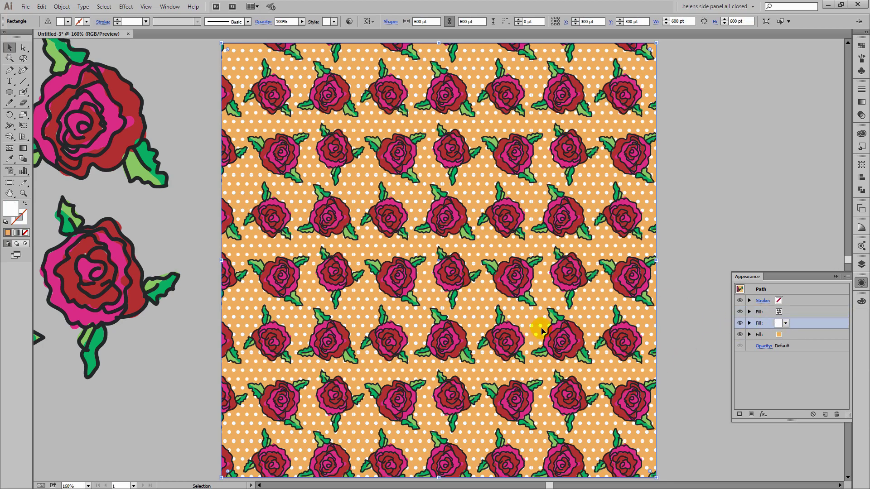
{"action": "left_click", "coordinate": [778, 335]}
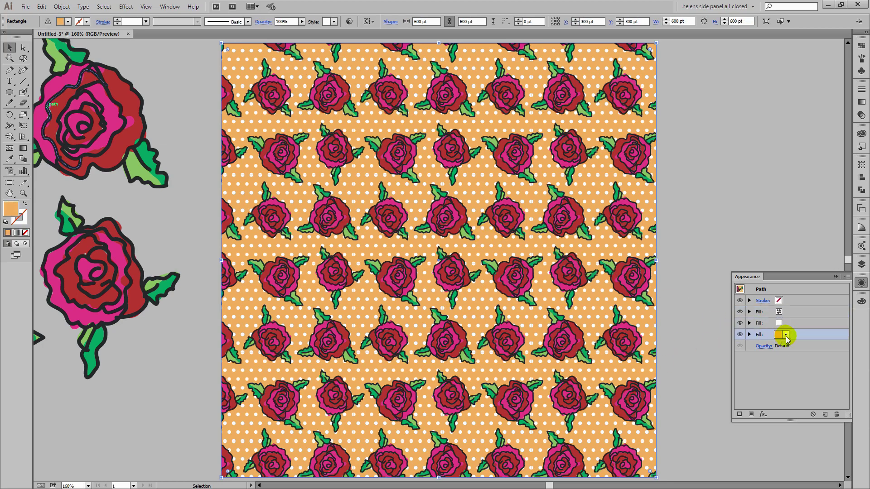
{"action": "left_click", "coordinate": [785, 335]}
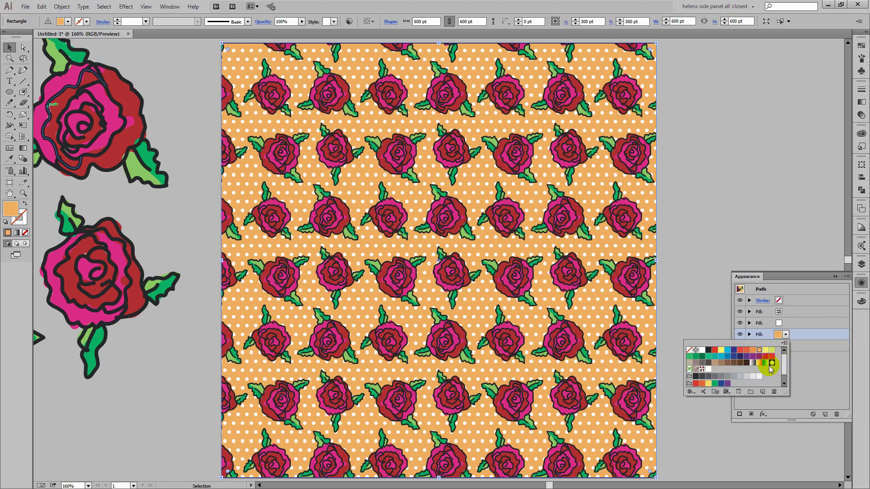
{"action": "double_click", "coordinate": [721, 356]}
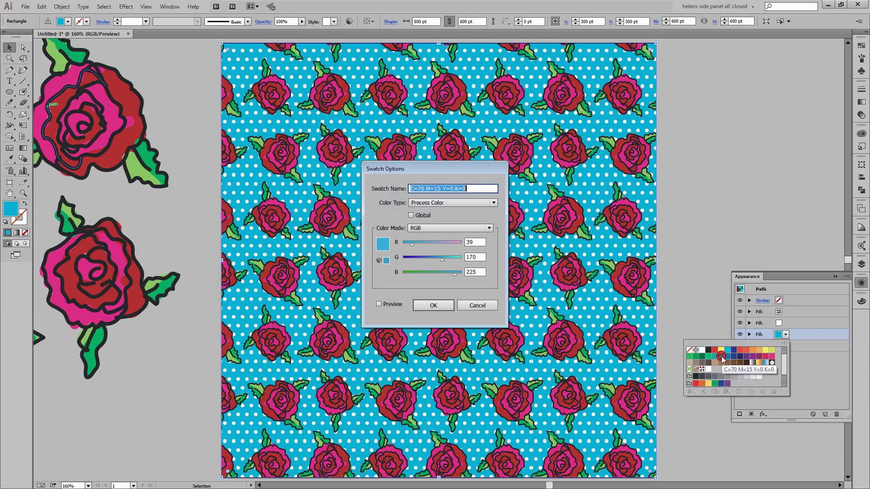
{"action": "left_click", "coordinate": [473, 305]}
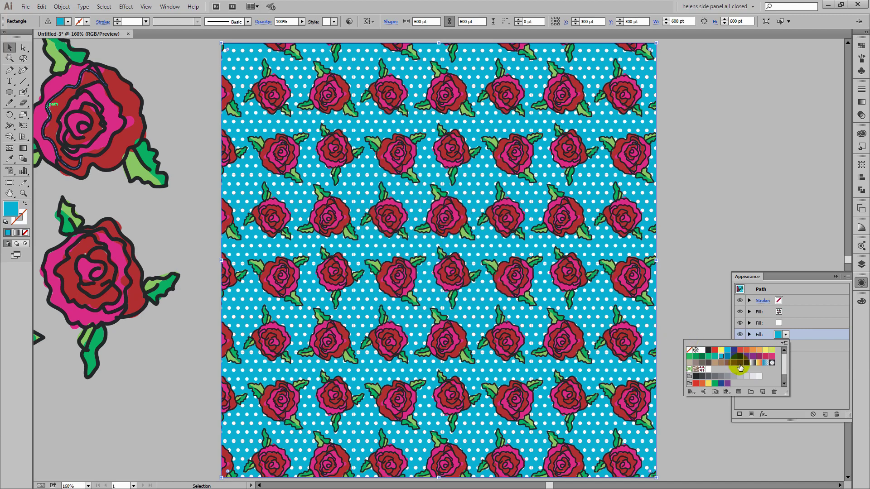
{"action": "double_click", "coordinate": [757, 352]}
{"action": "left_click", "coordinate": [477, 305]}
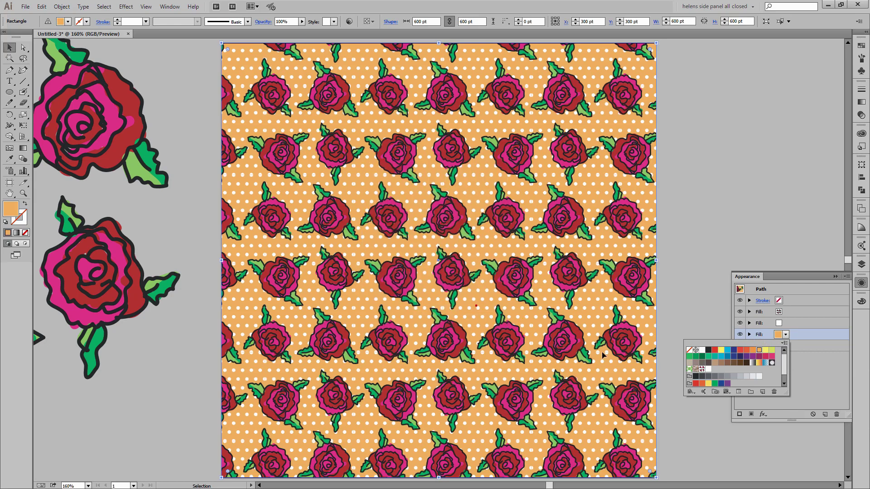
{"action": "left_click", "coordinate": [417, 274]}
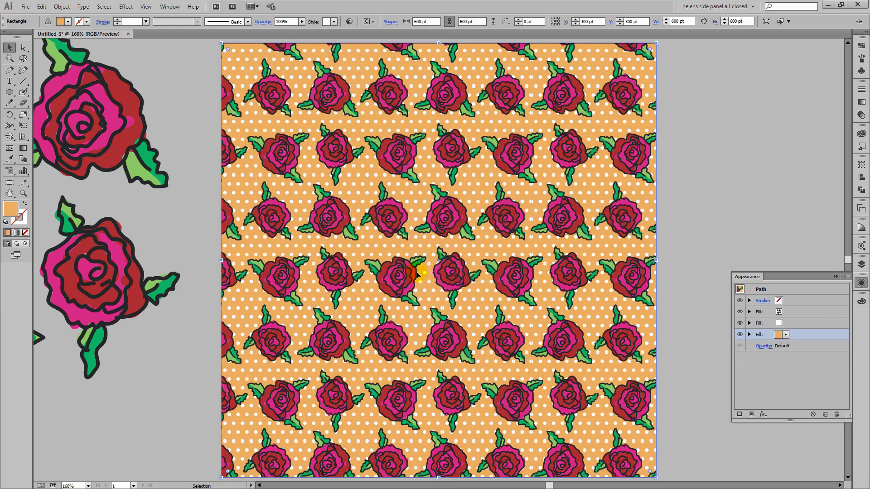